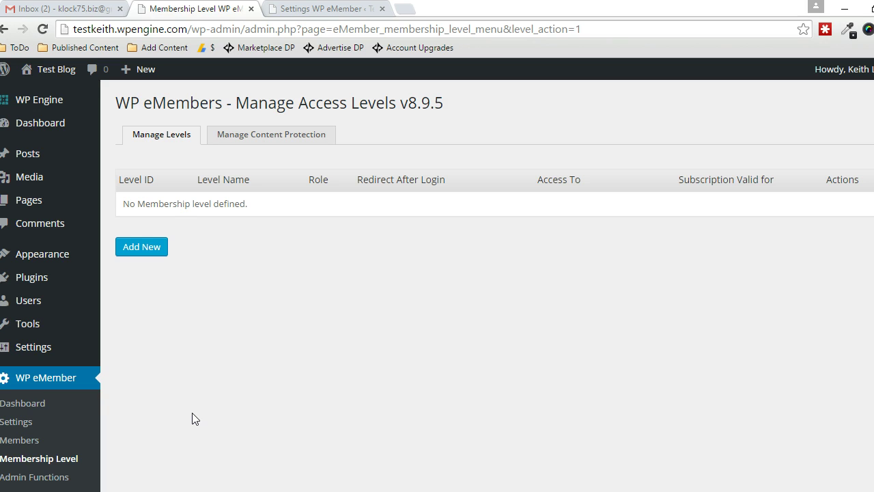
Step: Add a new membership level and enter 'Silver' as the Membership Level Name
scroll(208, 325, down, 1)
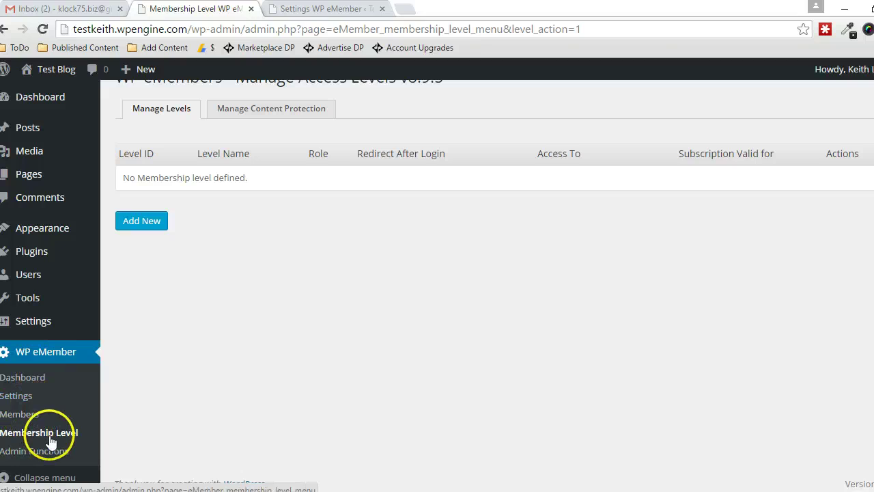
scroll(266, 307, up, 1)
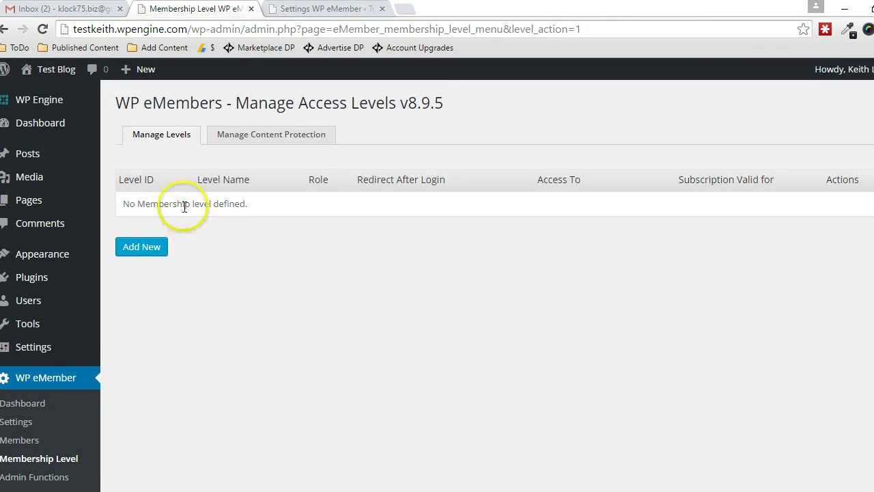
click(145, 254)
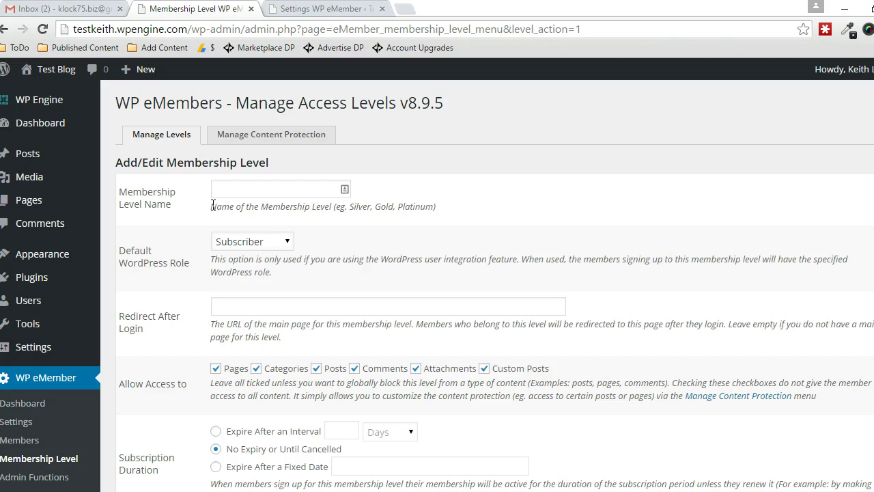
click(225, 194)
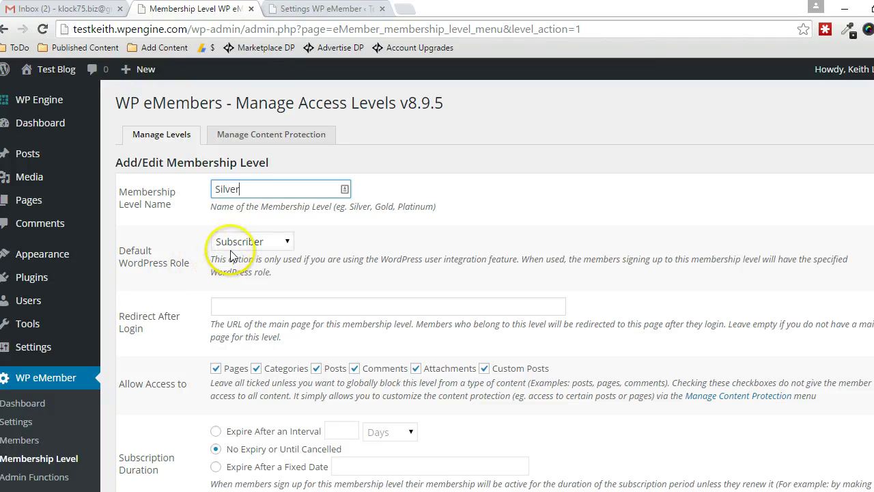
Step: Scroll through the eMember Settings page to find WordPress User Integration
click(314, 9)
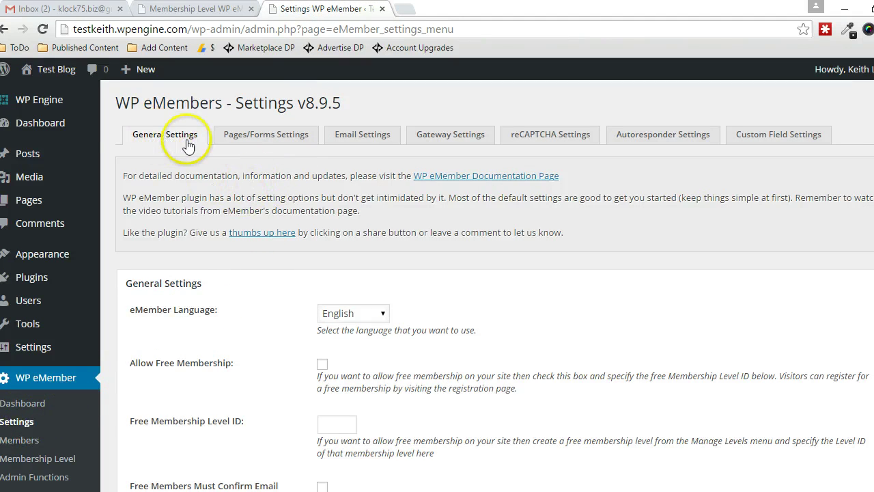
scroll(478, 273, down, 3)
scroll(478, 273, down, 15)
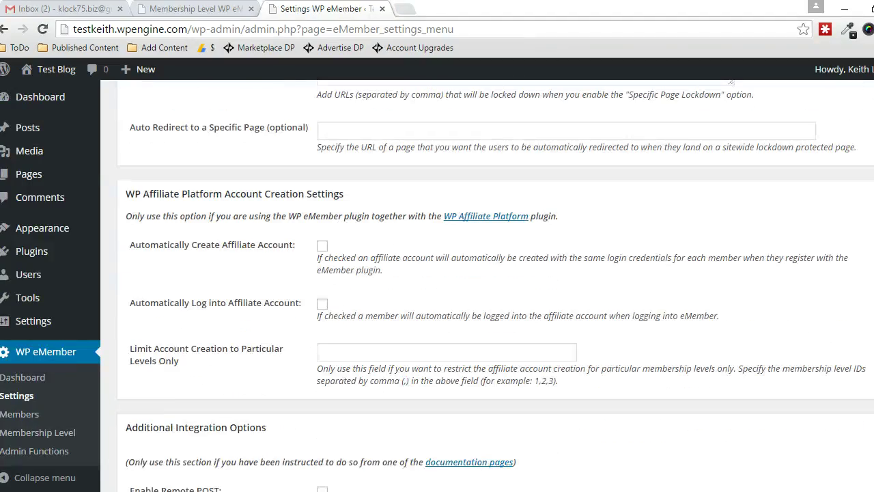
scroll(478, 273, up, 4)
scroll(477, 273, down, 7)
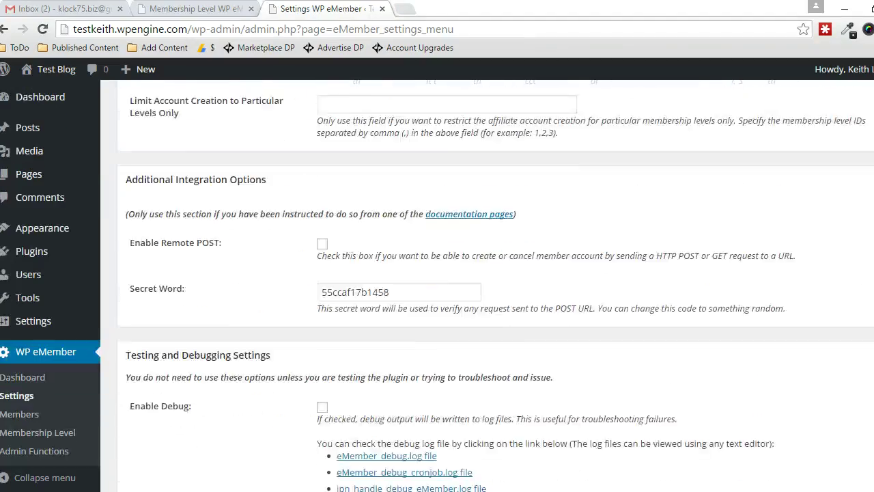
scroll(478, 274, down, 4)
scroll(478, 273, up, 5)
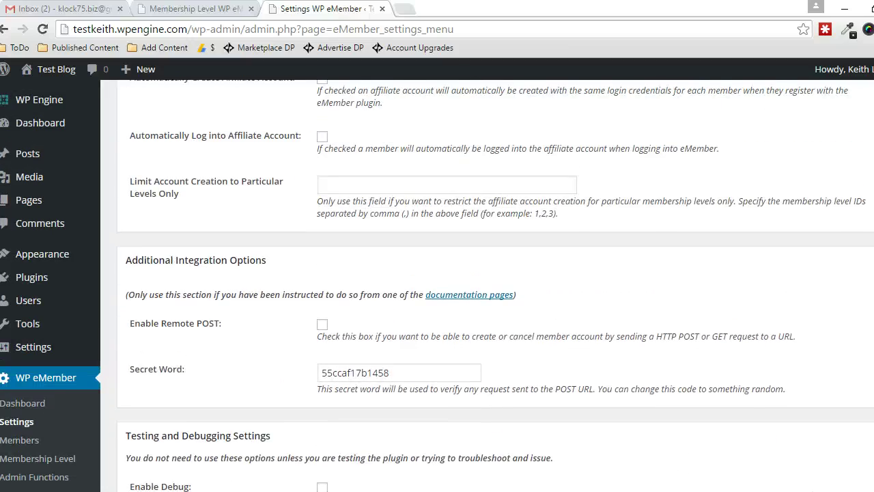
scroll(478, 273, up, 10)
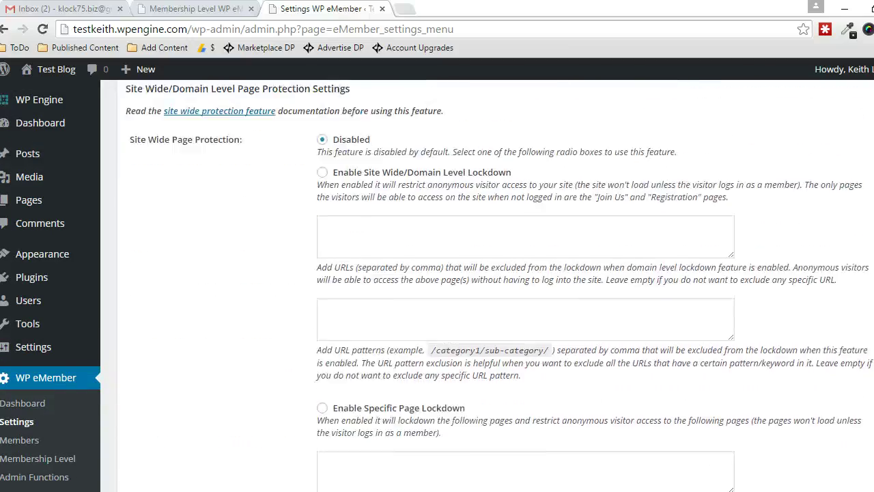
scroll(478, 273, up, 6)
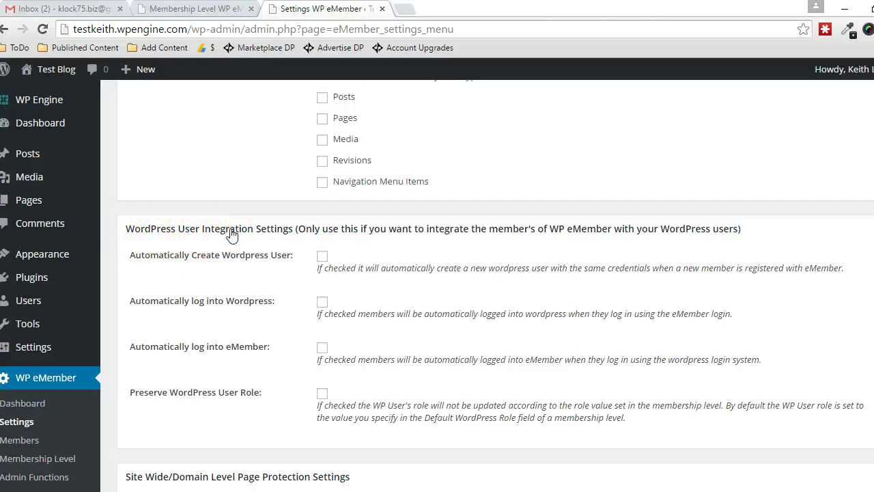
Step: Tick Automatically Create Wordpress User under WordPress User Integration
click(181, 9)
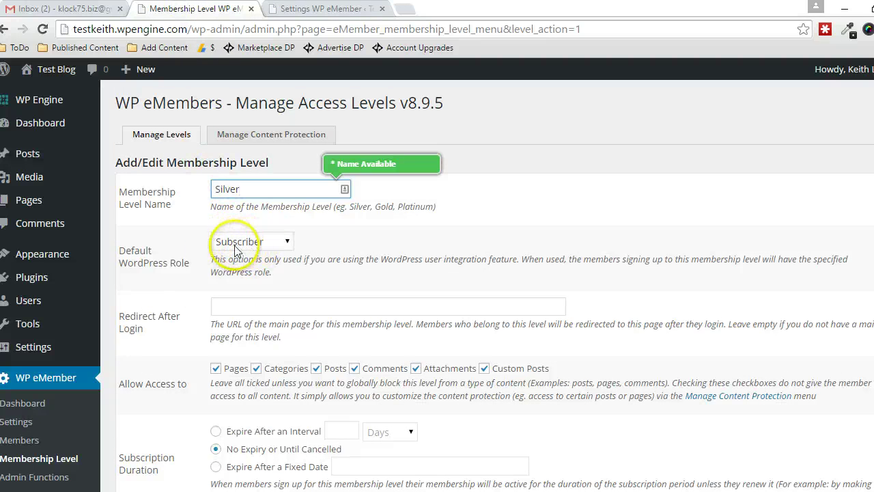
click(300, 9)
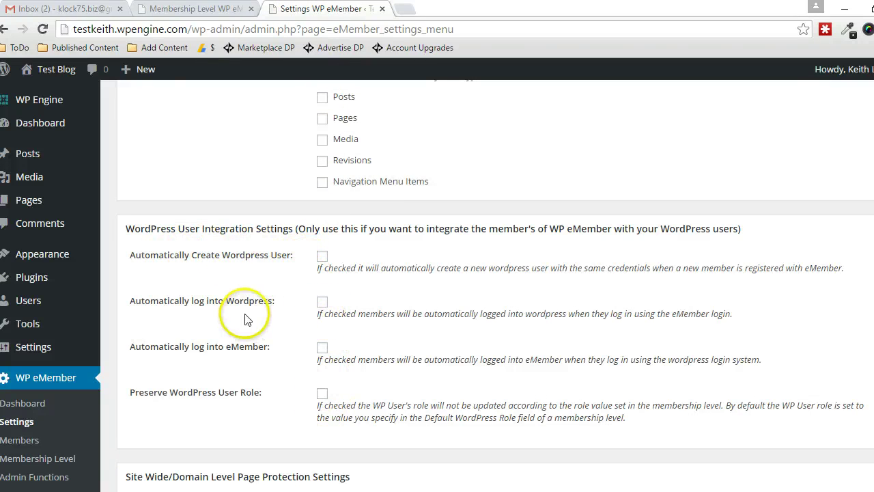
click(323, 259)
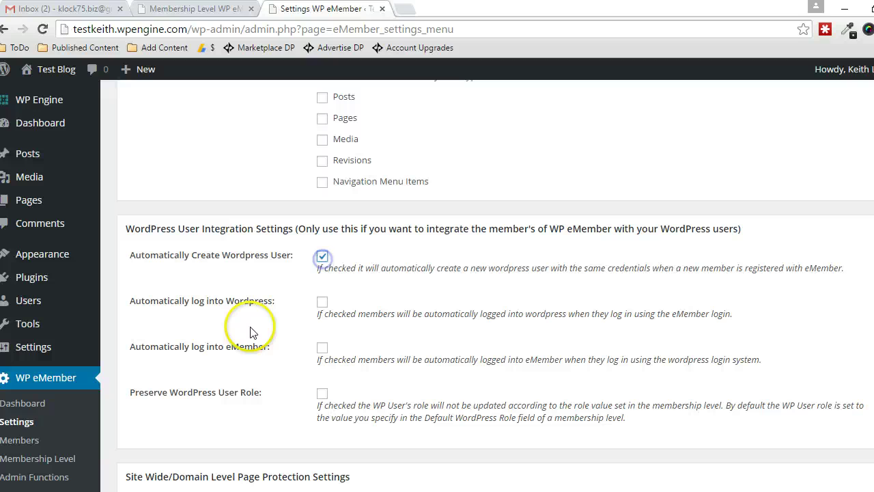
click(193, 9)
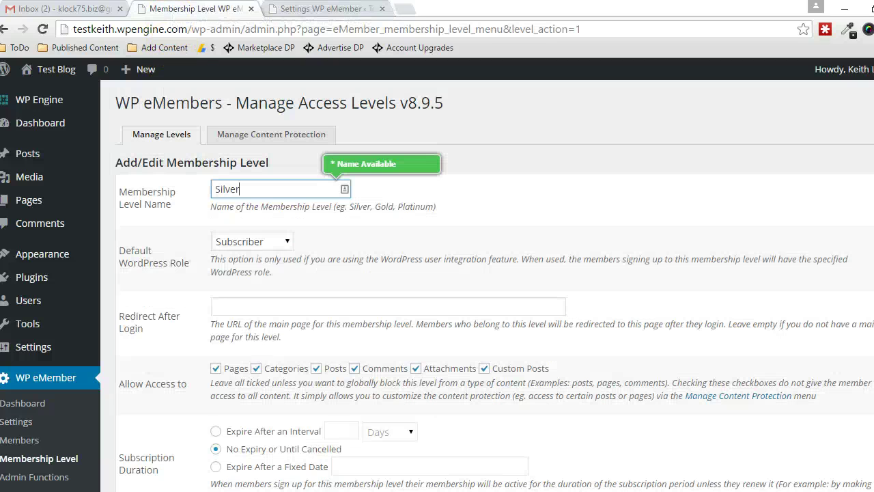
key(ctrl+Tab)
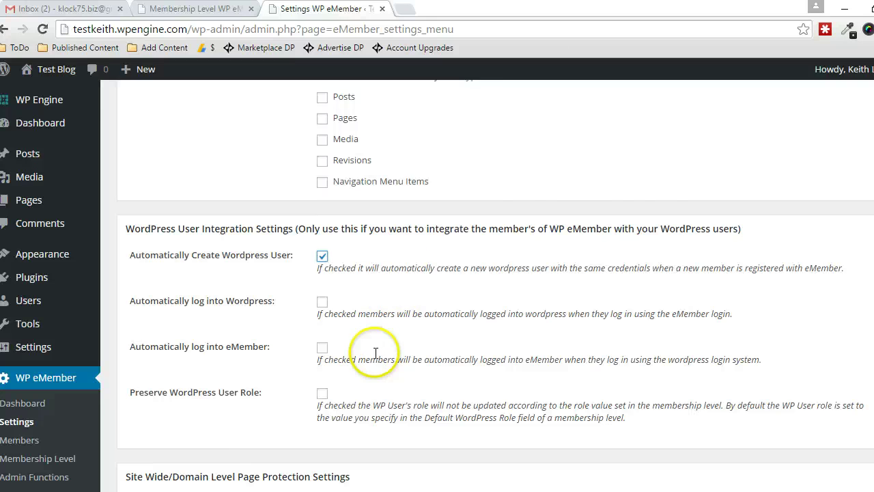
scroll(376, 351, down, 1)
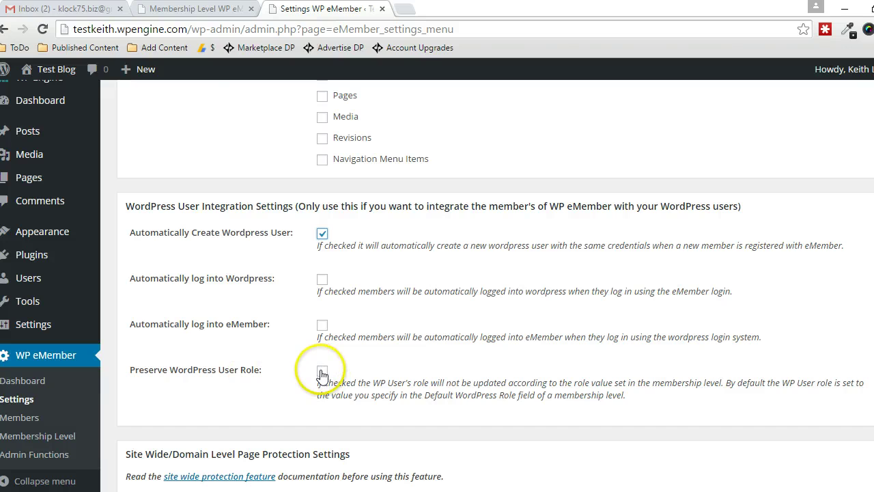
click(203, 9)
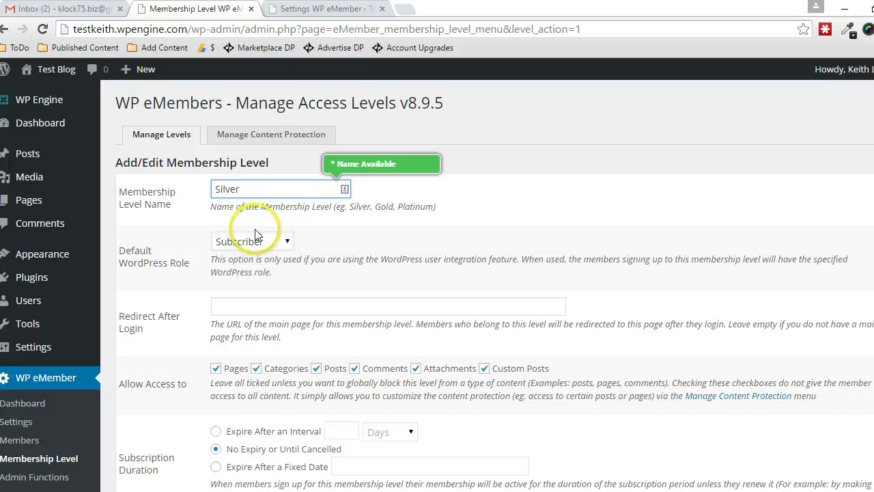
click(274, 241)
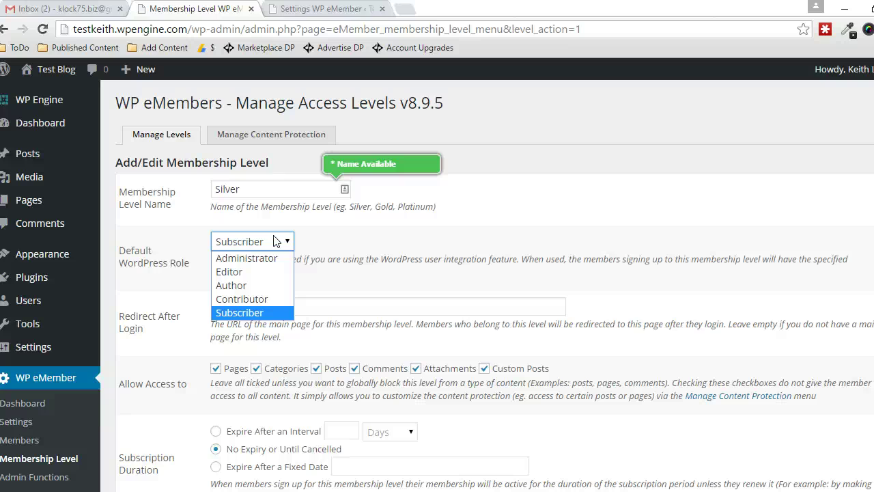
click(255, 190)
drag(256, 190, 209, 194)
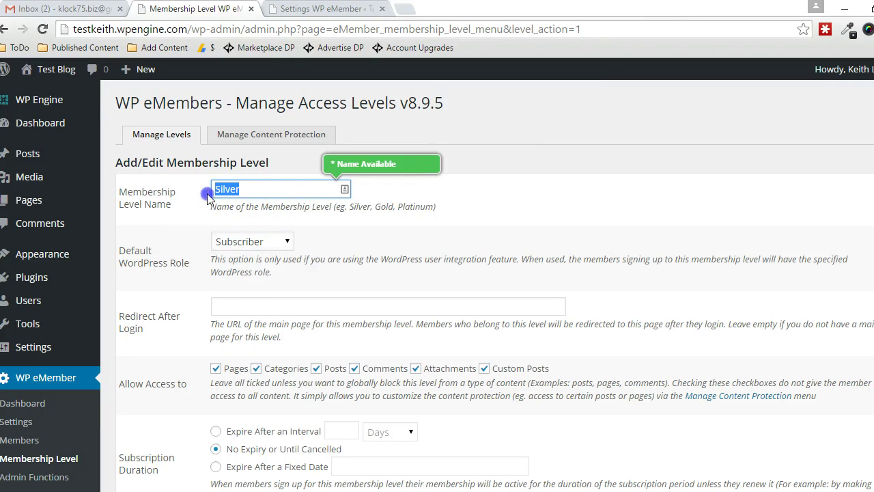
click(241, 304)
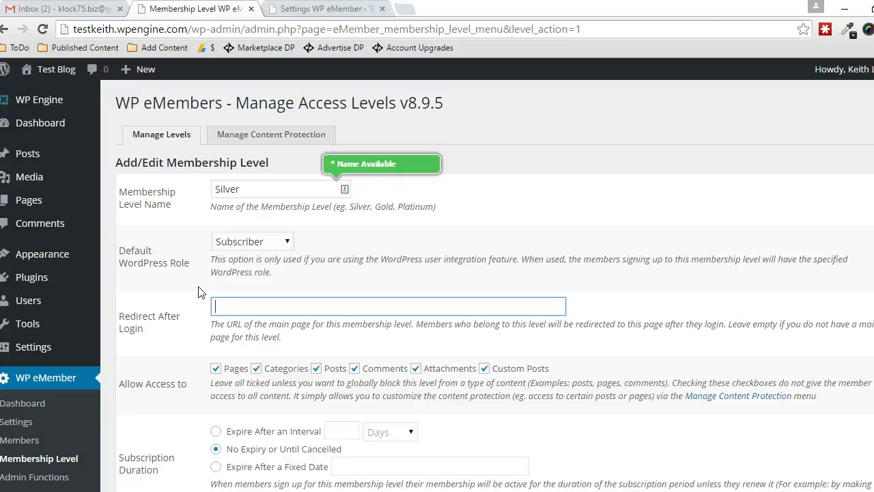
double_click(232, 190)
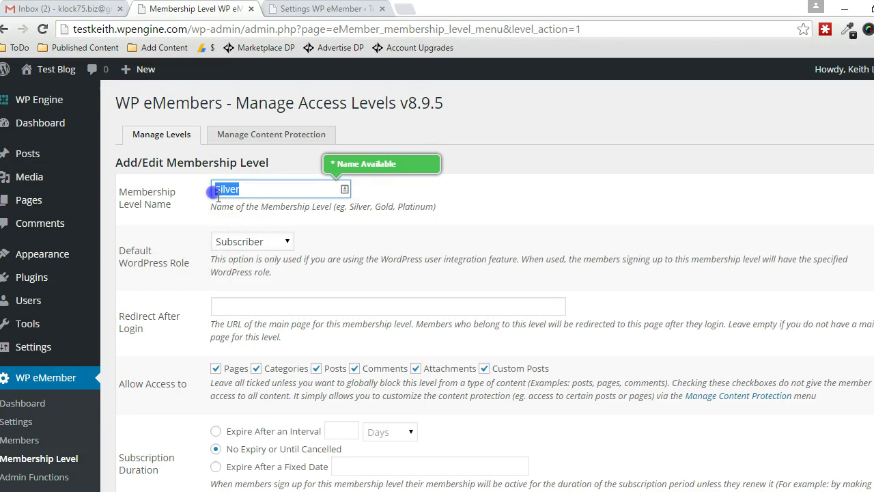
click(256, 305)
scroll(174, 279, down, 1)
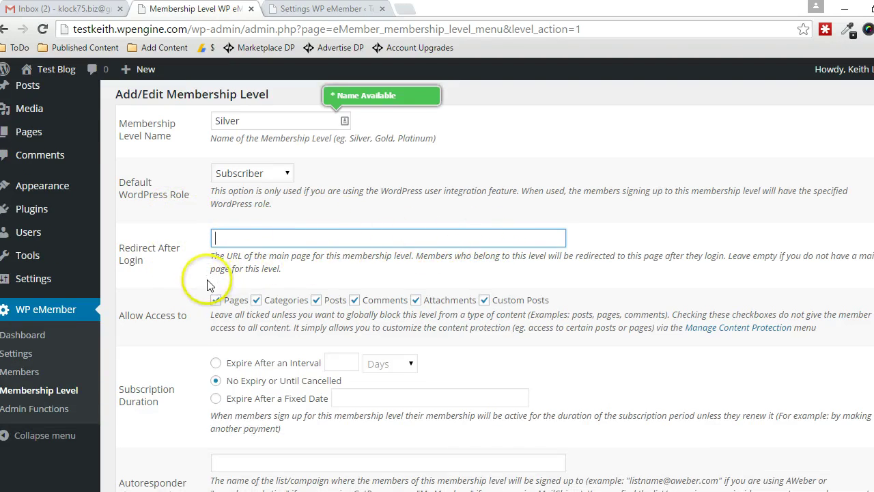
scroll(205, 290, down, 1)
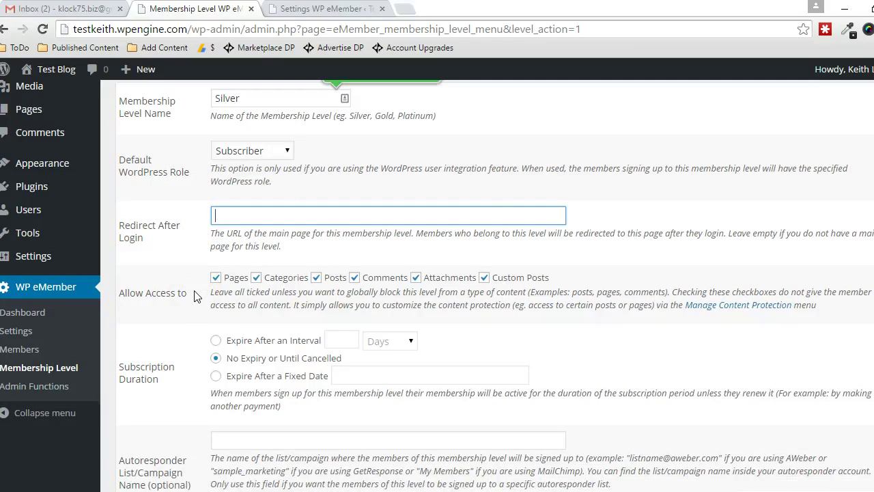
click(205, 283)
click(211, 280)
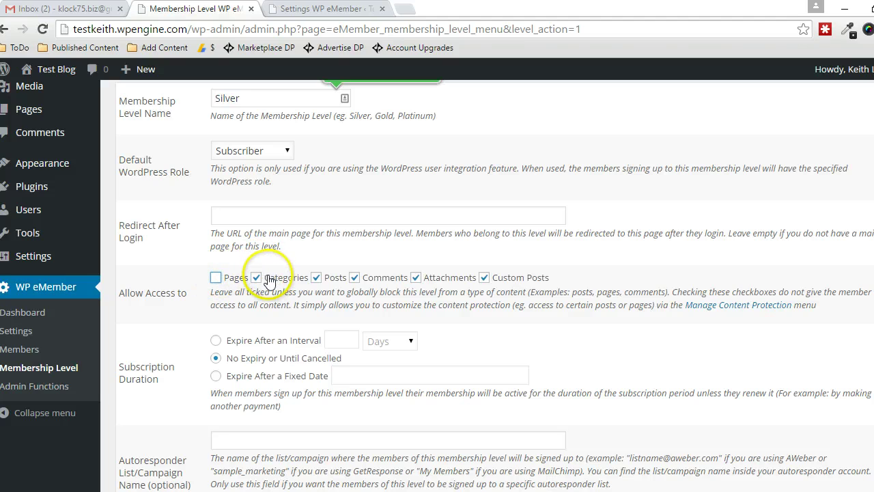
click(215, 279)
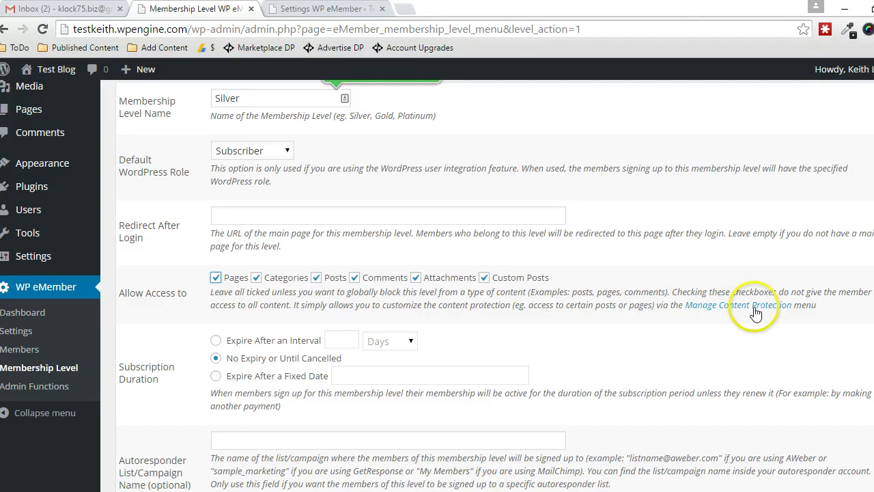
scroll(618, 251, up, 1)
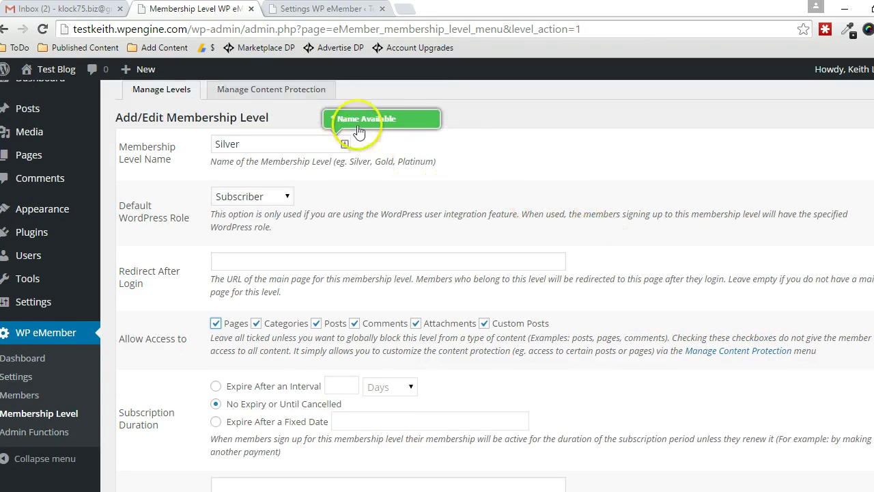
scroll(420, 195, down, 1)
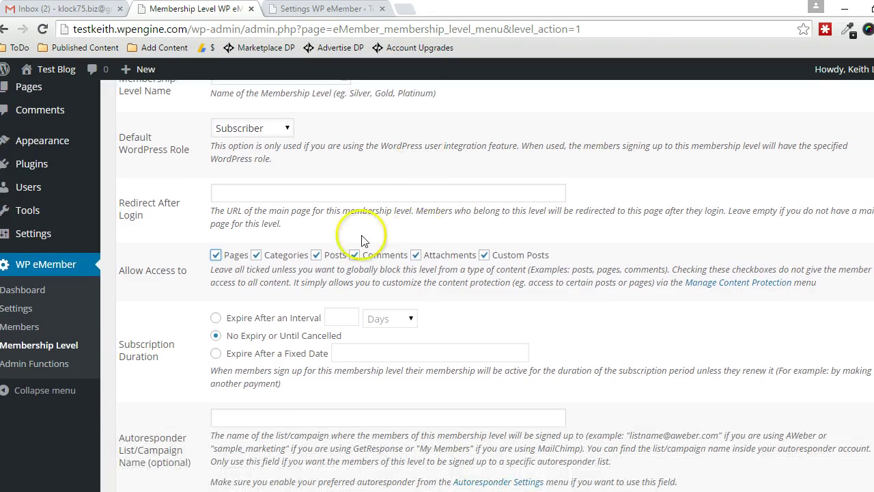
click(215, 255)
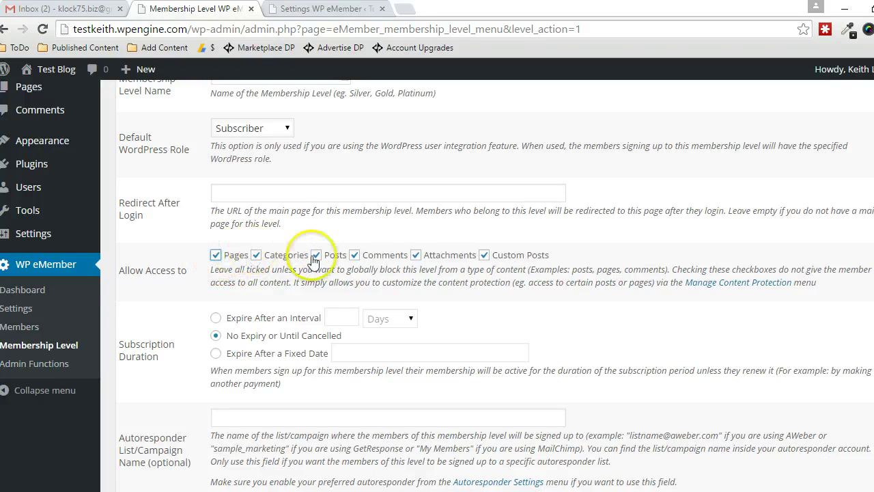
scroll(214, 263, down, 1)
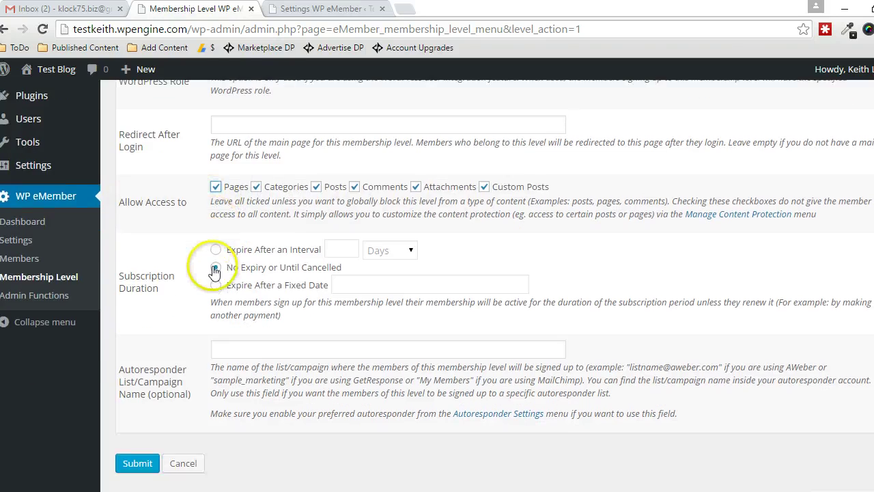
click(215, 268)
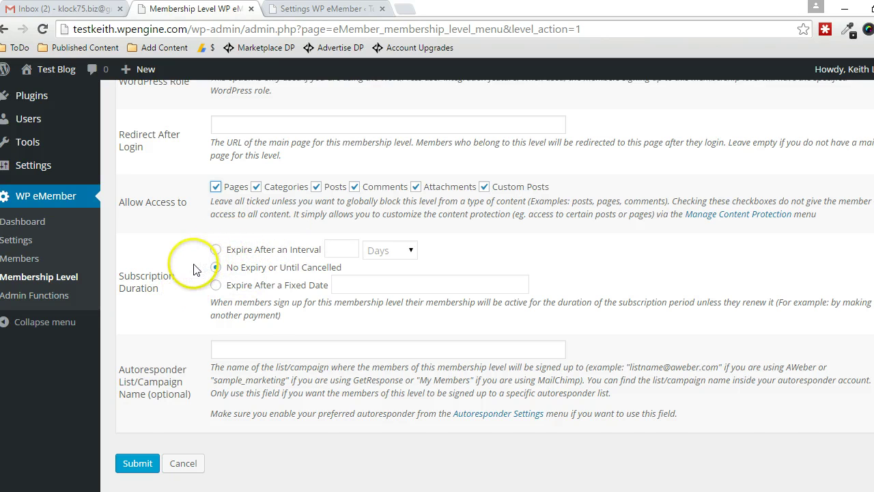
scroll(193, 269, up, 3)
scroll(193, 270, down, 3)
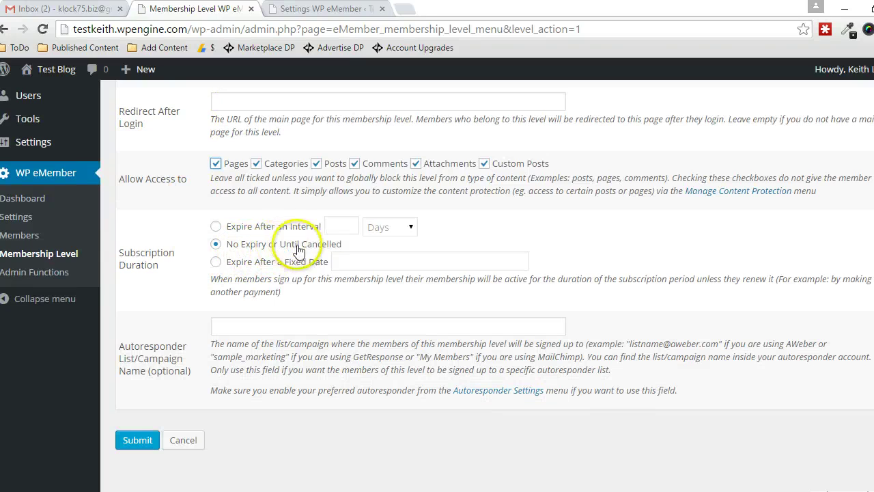
click(216, 227)
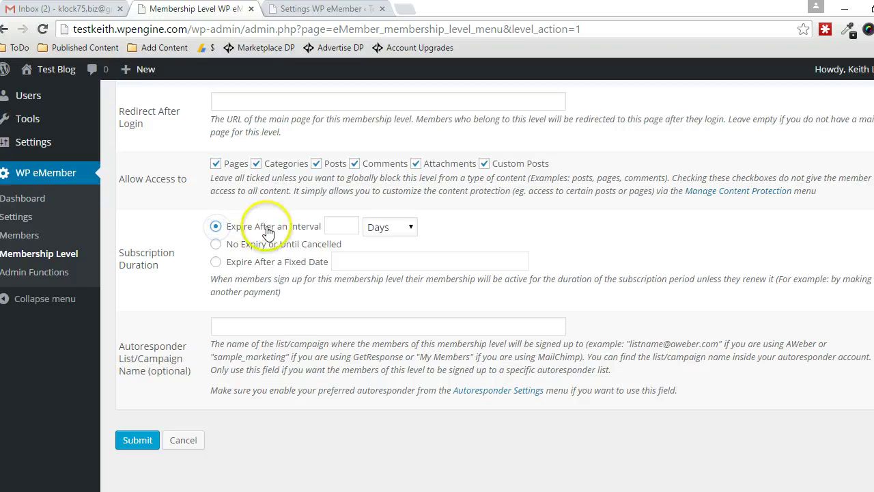
click(385, 231)
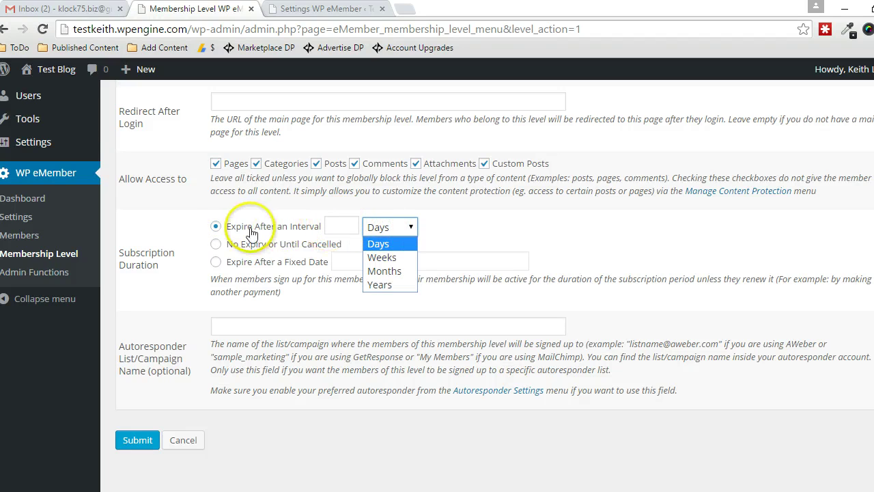
click(216, 245)
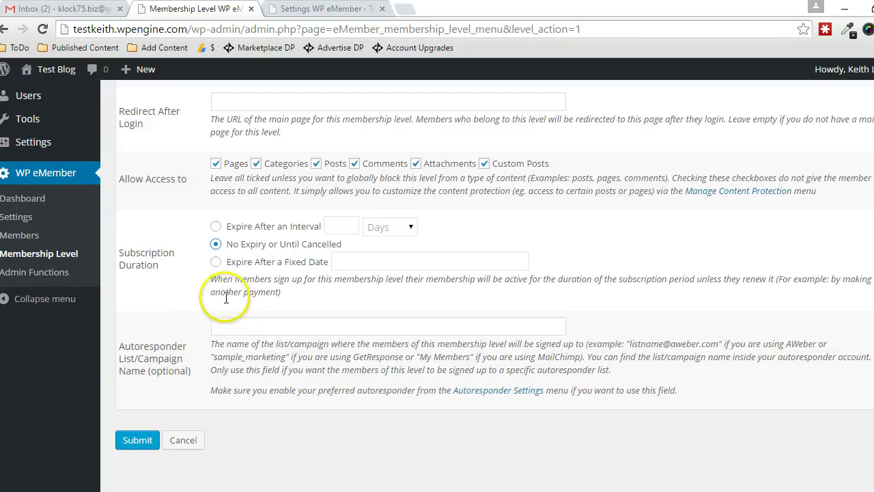
scroll(169, 273, up, 1)
scroll(177, 292, down, 2)
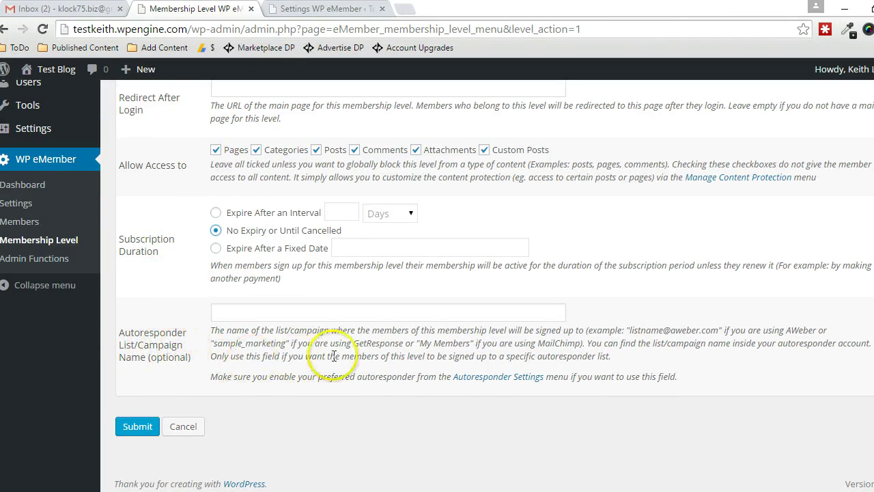
Step: Open Autoresponder Settings in a separate browser tab and inspect the AWeber List Name field
right_click(466, 376)
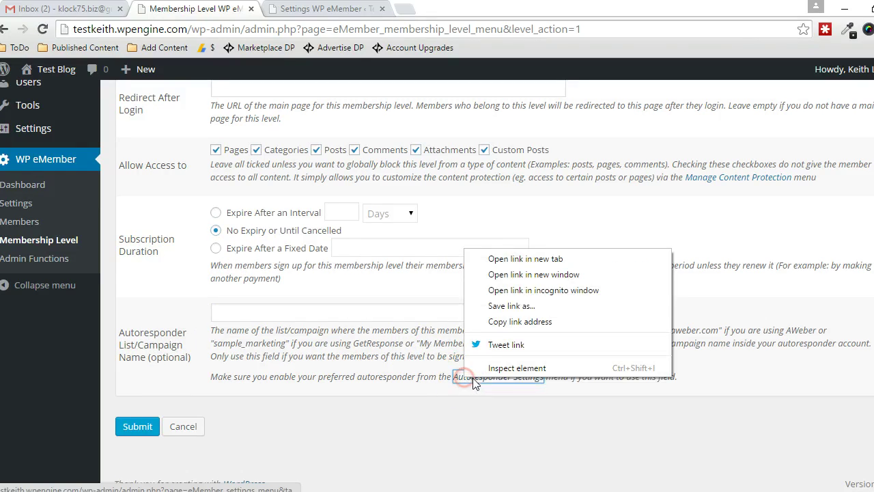
click(498, 260)
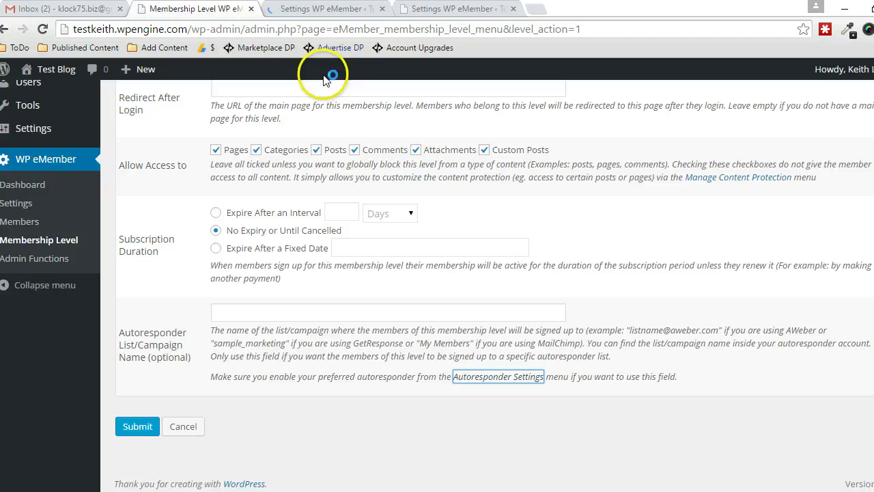
click(318, 10)
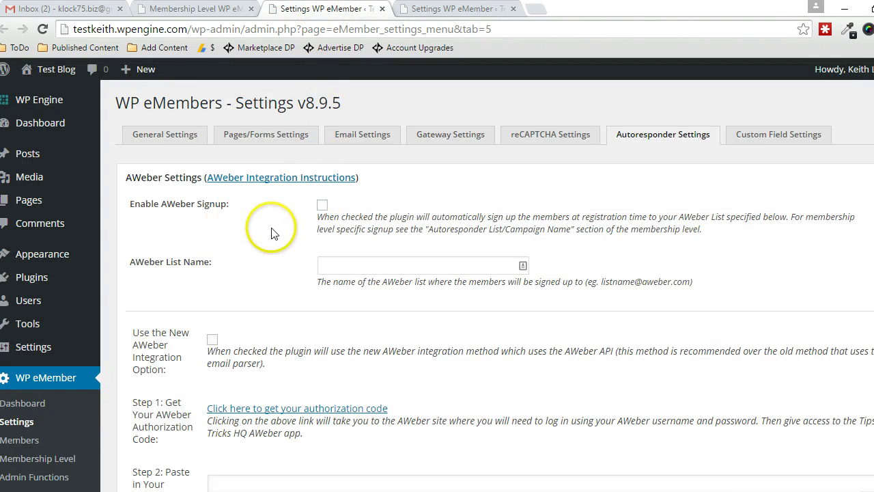
scroll(253, 227, down, 1)
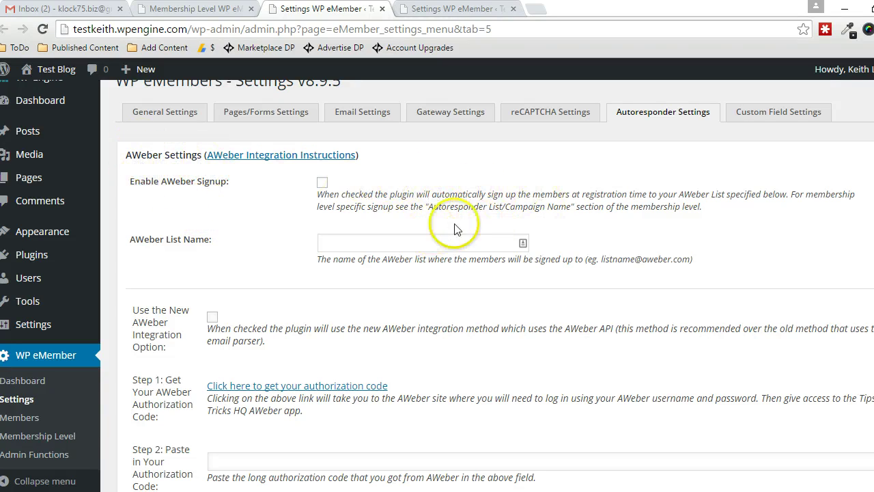
scroll(348, 248, down, 1)
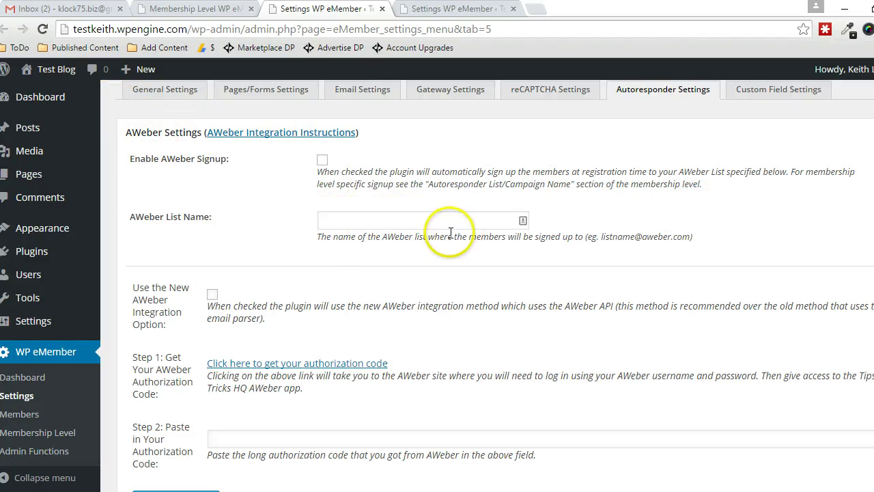
click(399, 220)
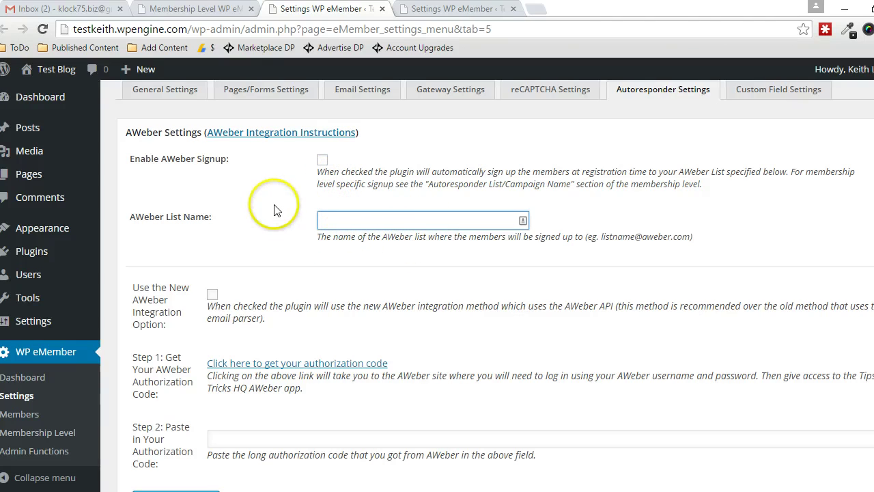
scroll(277, 208, down, 1)
scroll(217, 206, down, 1)
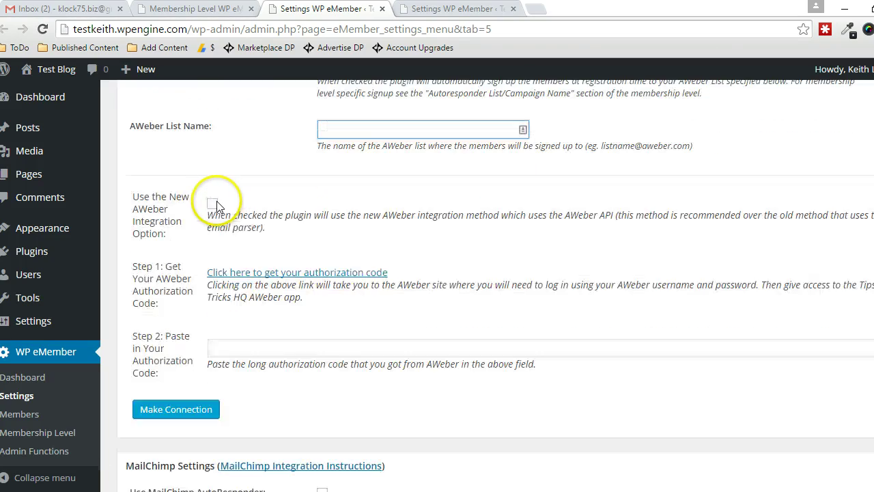
scroll(218, 206, down, 5)
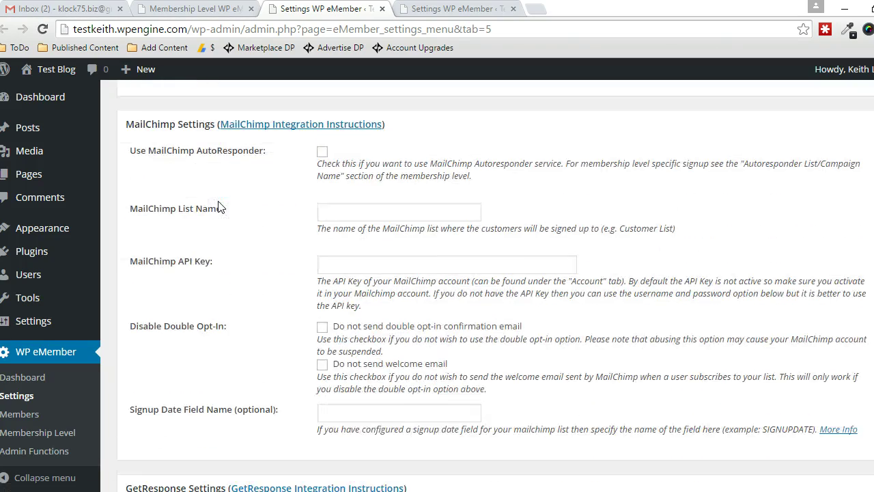
scroll(219, 207, down, 3)
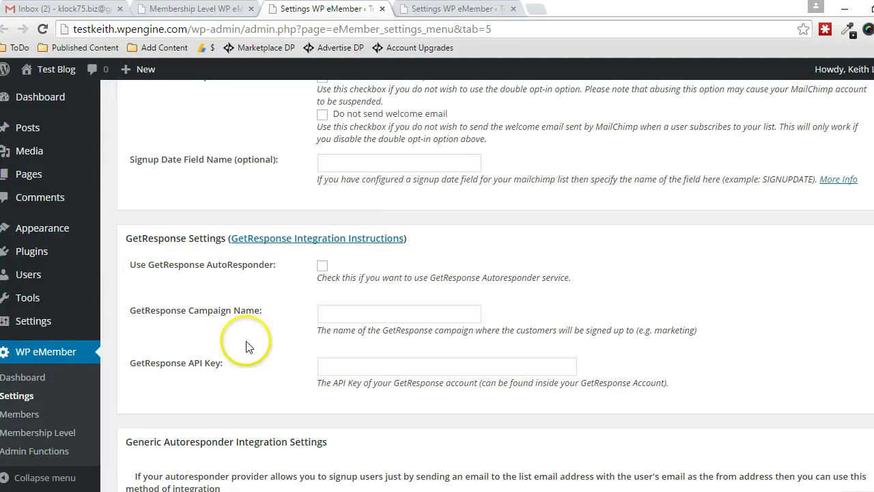
scroll(232, 327, up, 5)
Step: Compare the level form's Autoresponder List/Campaign Name field with the AWeber settings
click(195, 8)
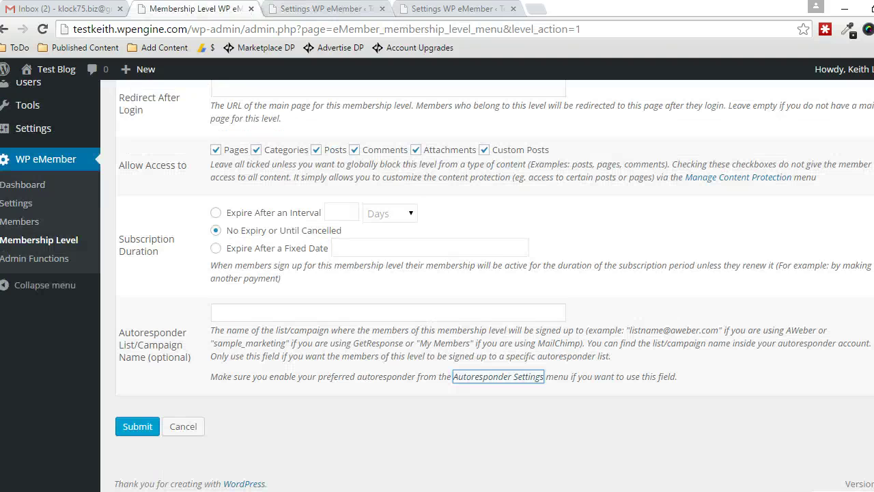
click(259, 314)
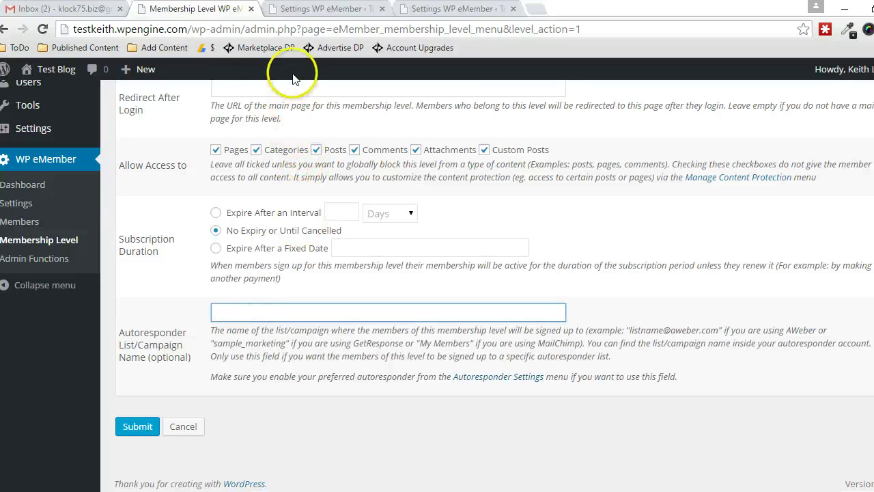
click(321, 8)
scroll(285, 246, up, 5)
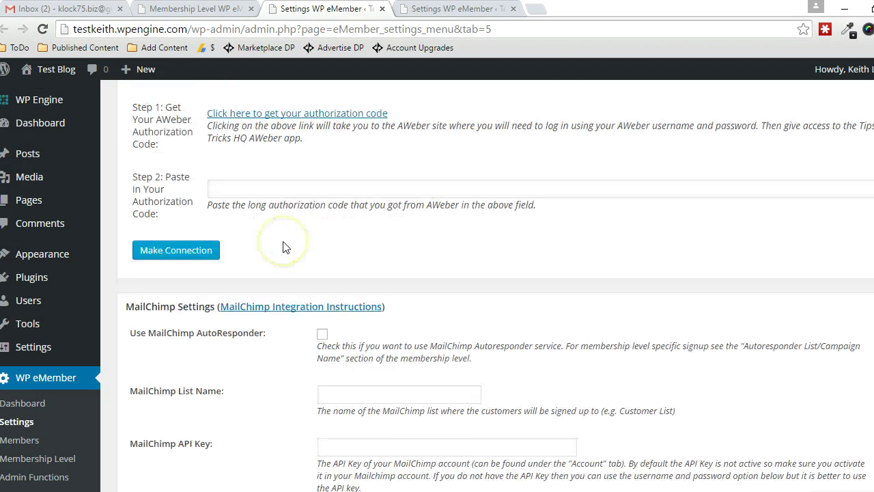
scroll(285, 246, up, 1)
click(194, 8)
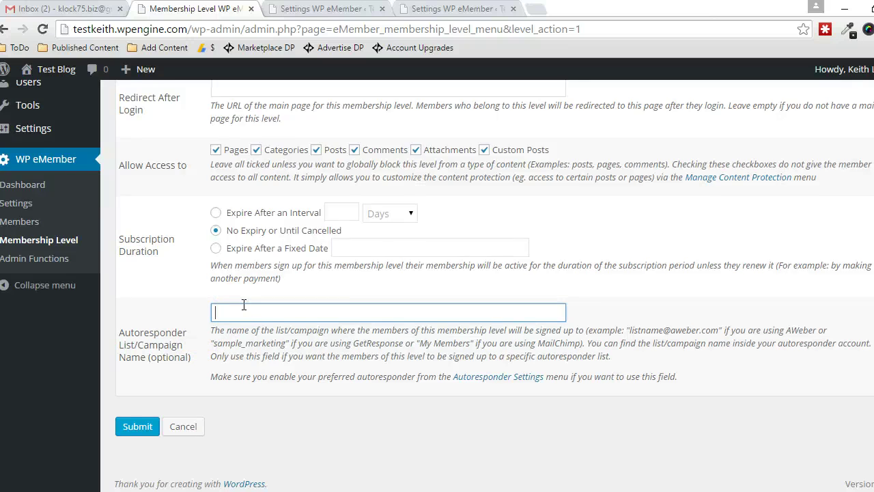
scroll(244, 304, up, 3)
drag(260, 175, 210, 174)
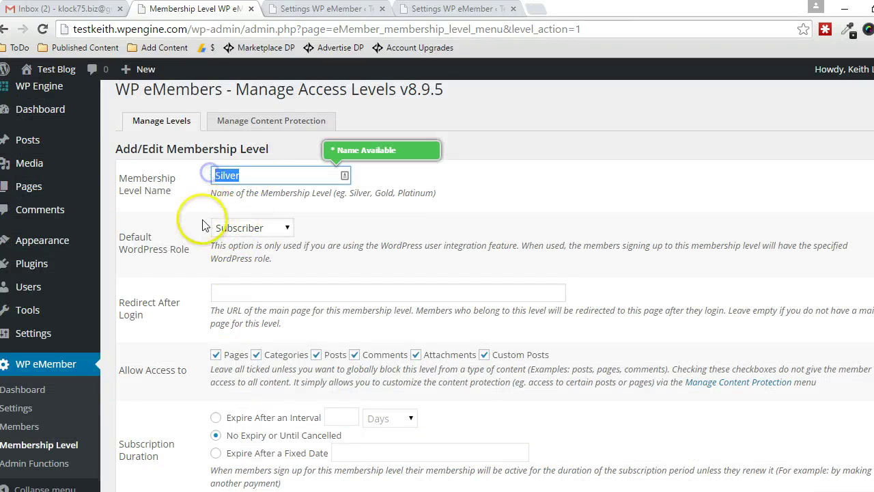
scroll(166, 273, down, 3)
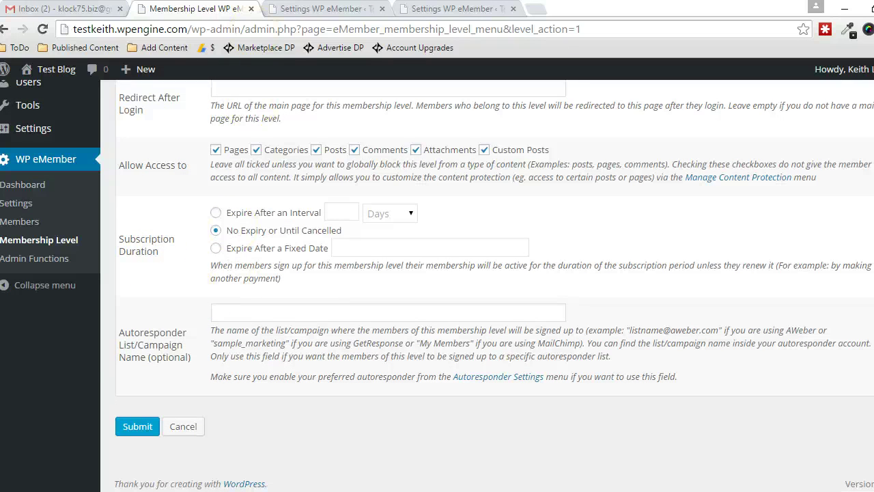
click(321, 8)
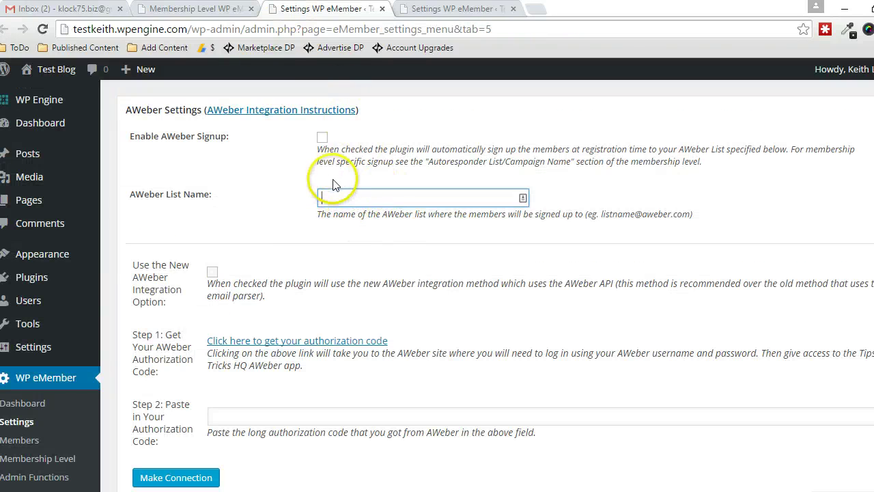
key(ctrl+shift+Tab)
scroll(198, 314, up, 2)
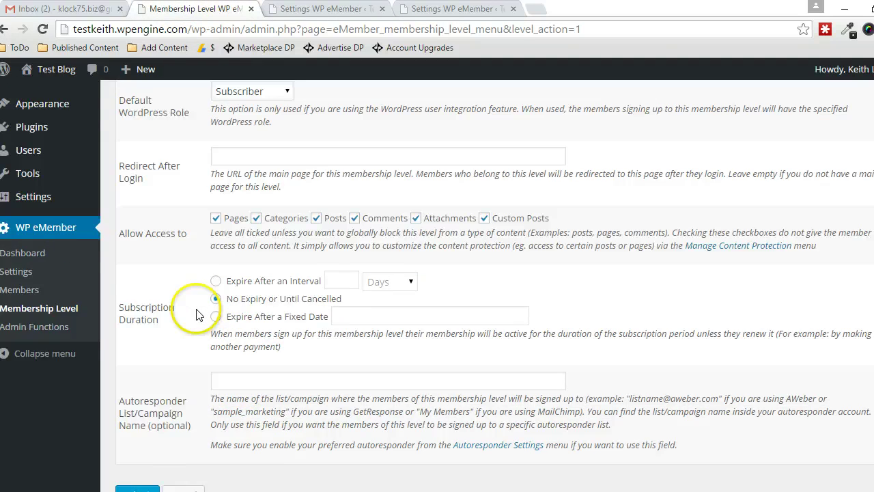
scroll(196, 314, up, 2)
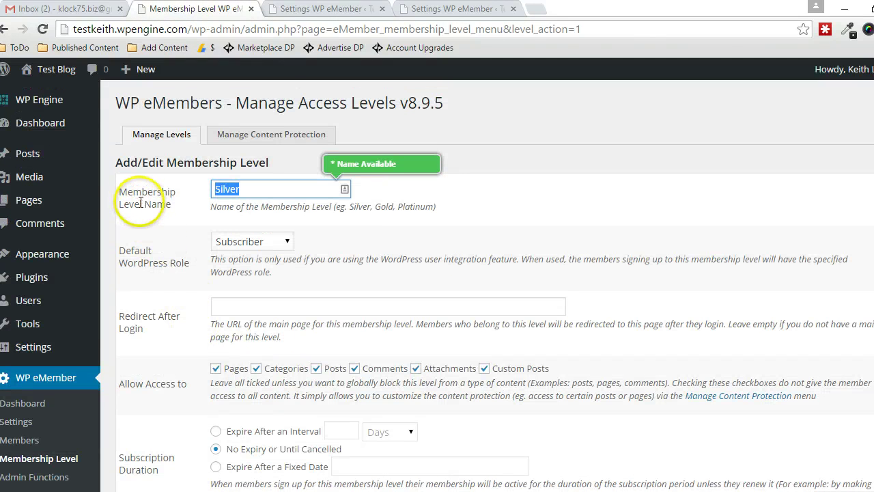
scroll(157, 316, down, 4)
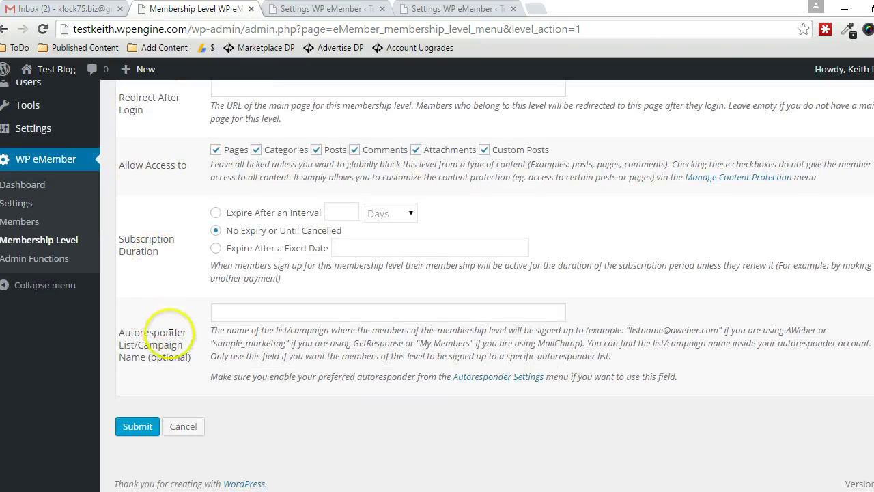
Step: Read the autoresponder field's help text, then check the Silver form's Subscriber role and No Expiry
click(241, 312)
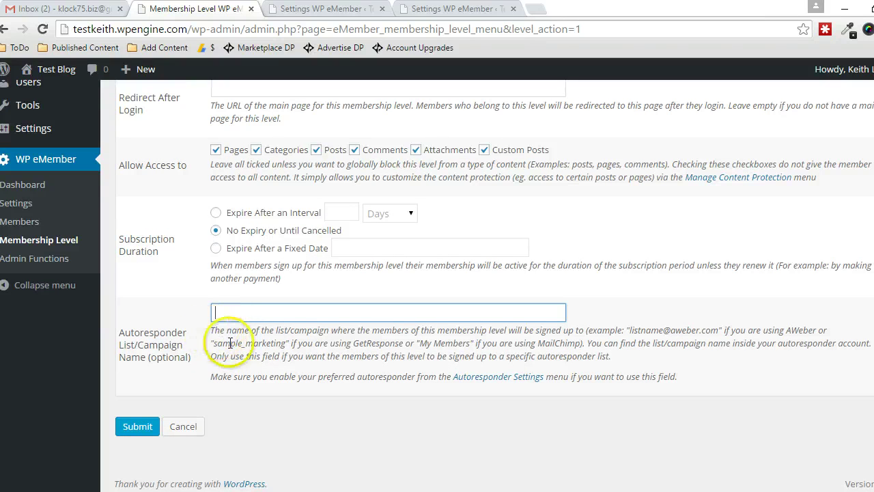
drag(210, 331, 615, 357)
click(617, 354)
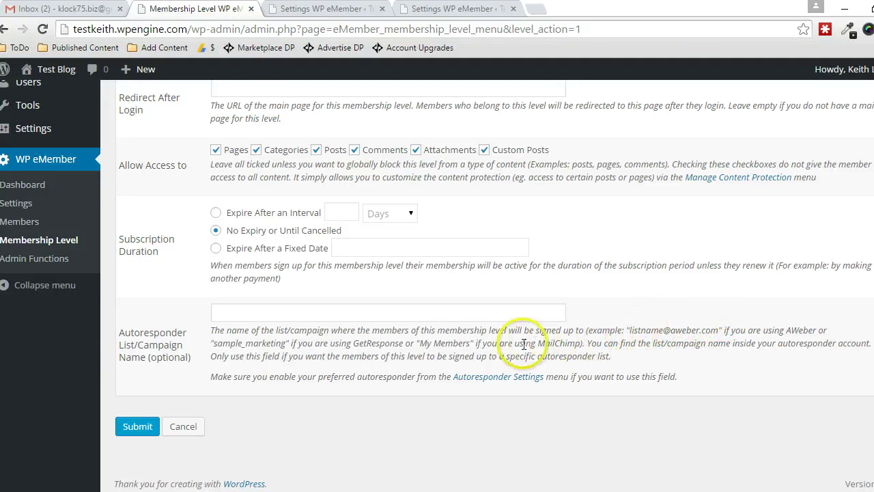
click(252, 313)
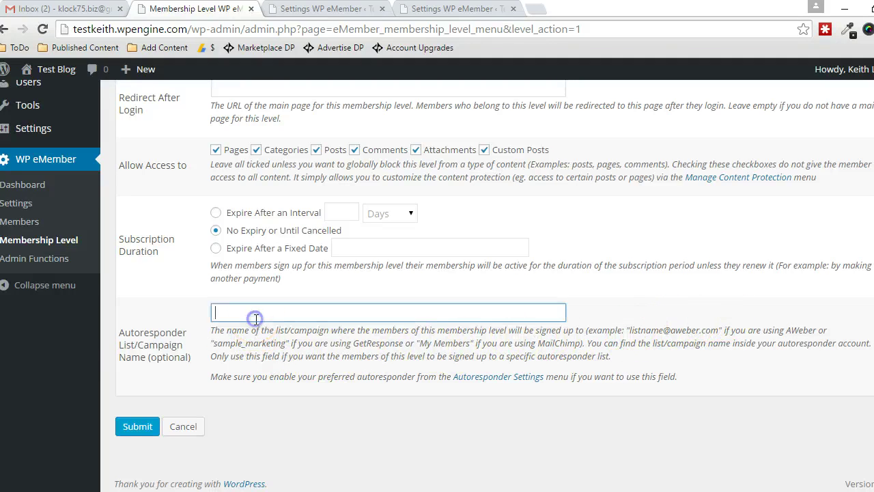
scroll(181, 315, up, 1)
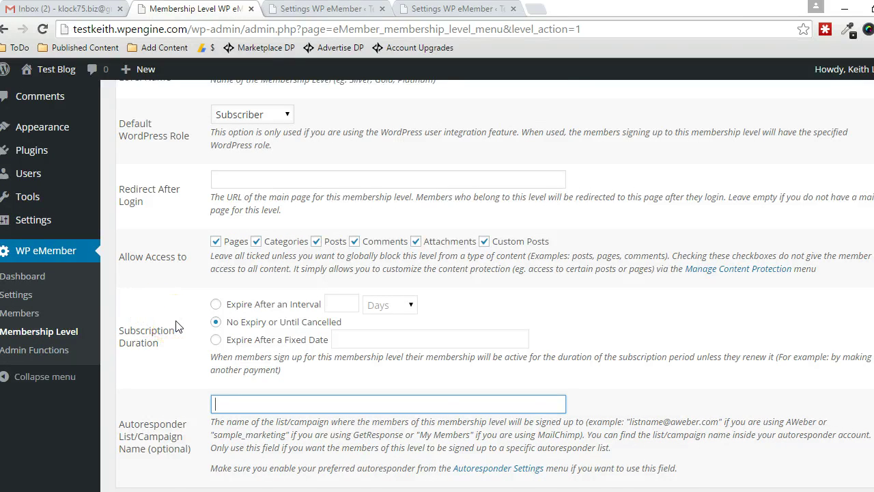
scroll(175, 326, up, 2)
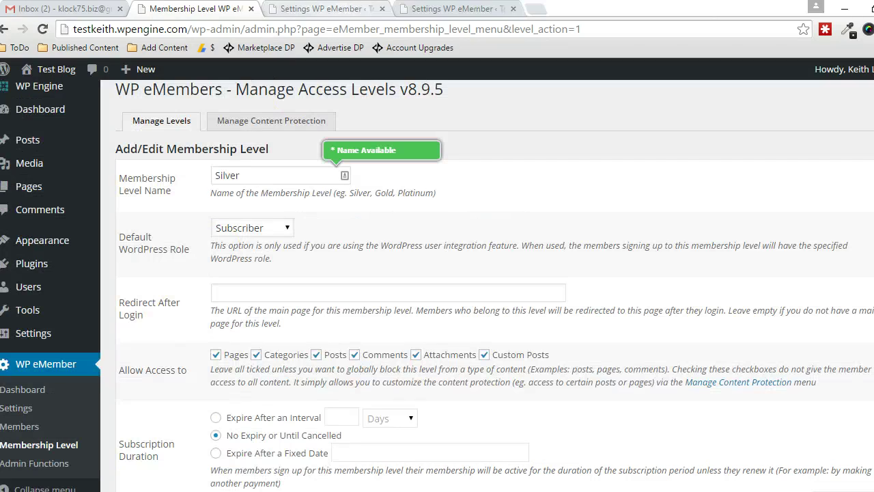
scroll(323, 229, down, 4)
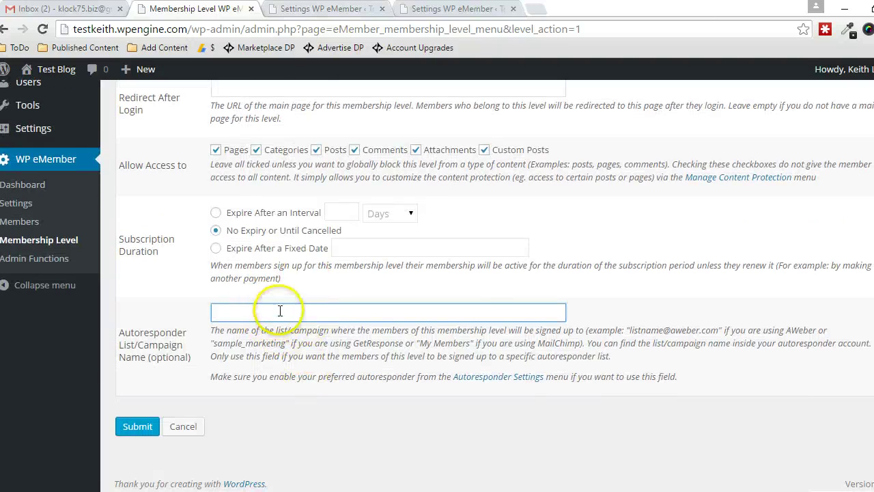
key(ctrl+Tab)
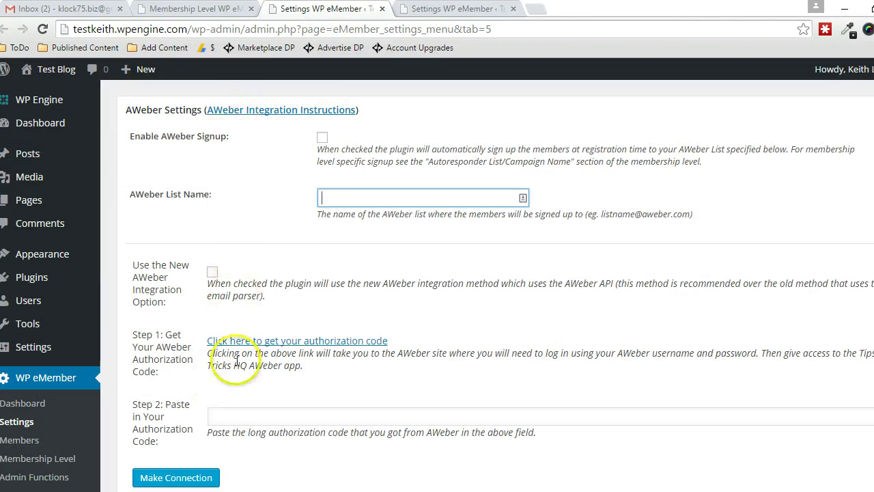
scroll(287, 330, up, 1)
scroll(286, 330, up, 1)
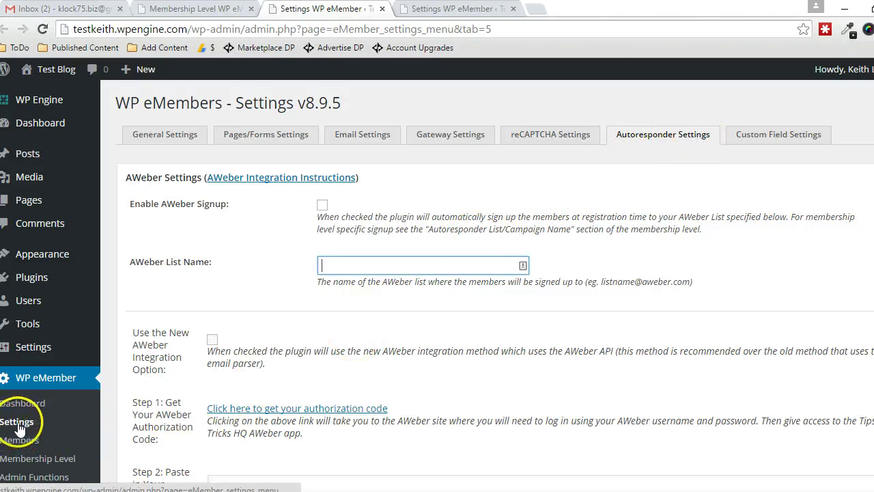
click(198, 8)
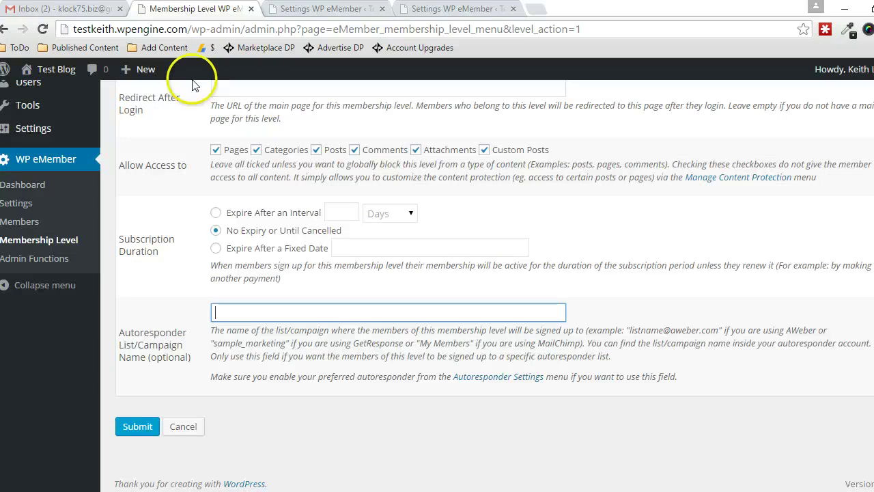
scroll(225, 205, up, 3)
scroll(239, 239, down, 1)
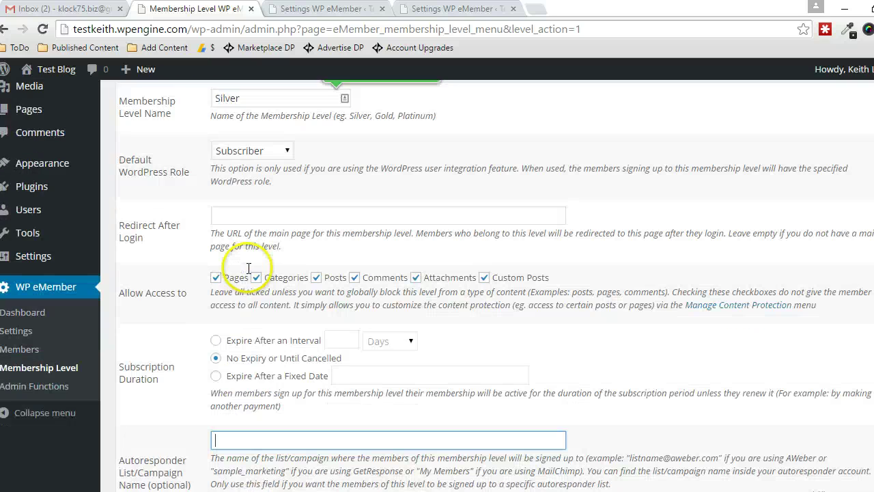
scroll(249, 269, down, 2)
Step: Submit the Silver level, then return to the eMember Settings browser tab
click(138, 427)
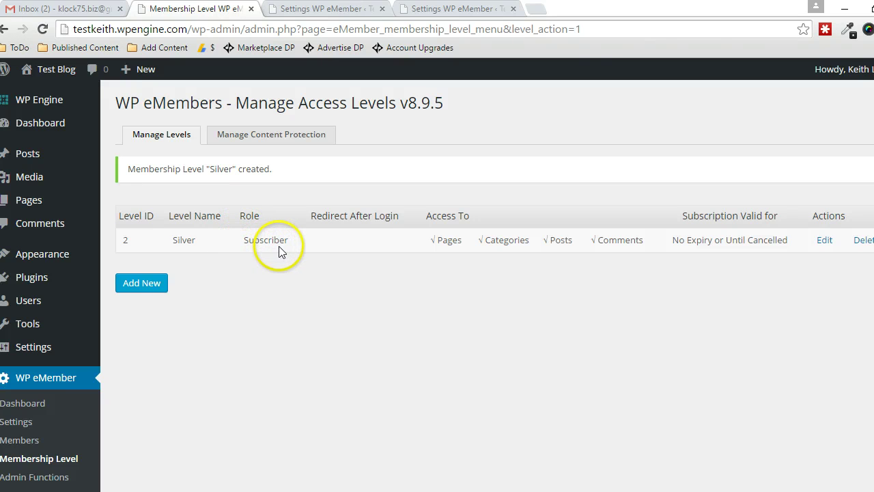
click(312, 15)
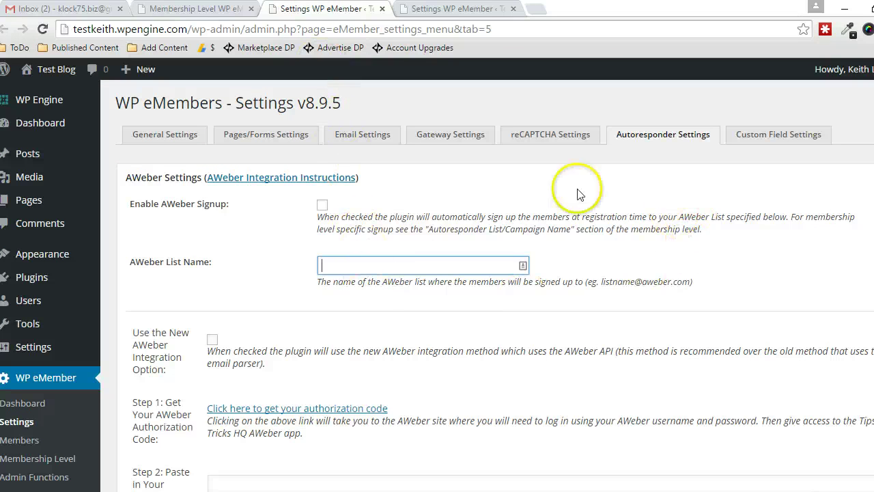
Step: Tick Automatically Create Wordpress User in General Settings, then return to the levels list
click(164, 139)
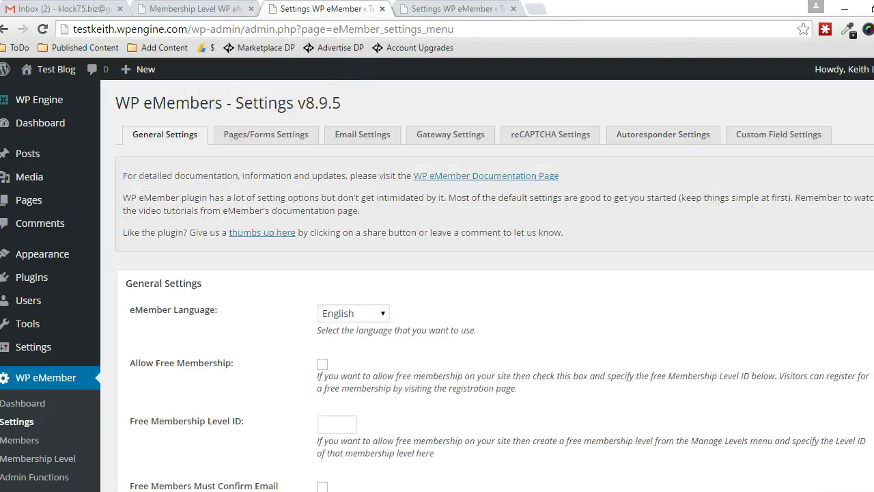
scroll(492, 273, down, 10)
scroll(491, 273, down, 10)
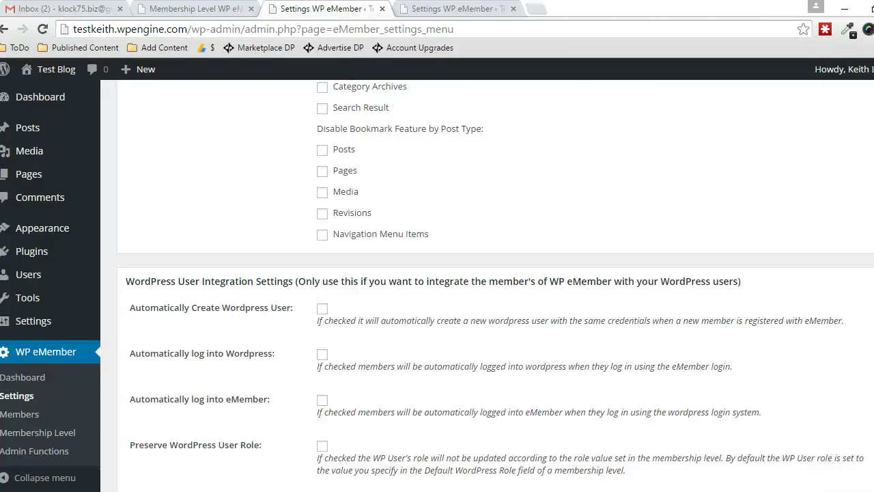
click(322, 308)
scroll(416, 325, down, 1)
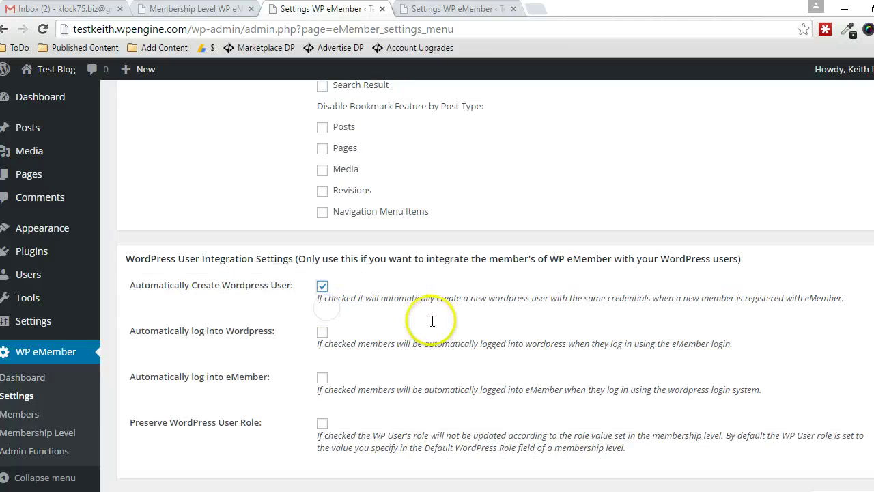
click(188, 9)
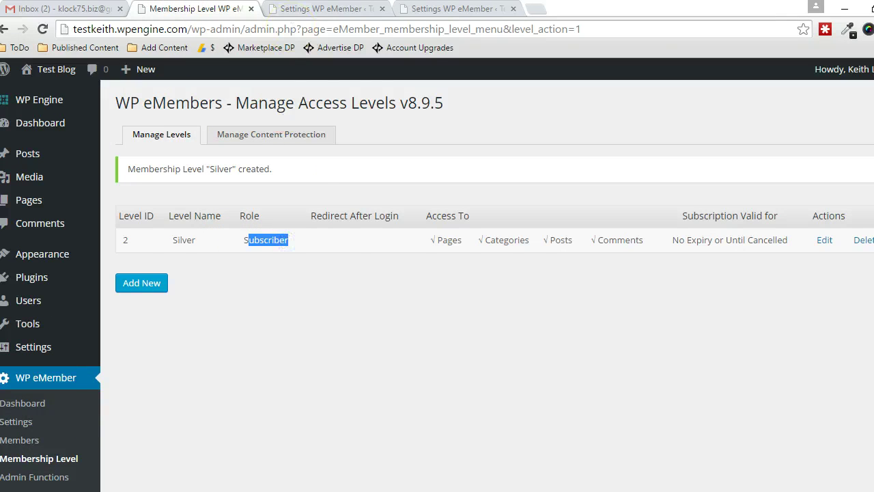
key(ctrl+Tab)
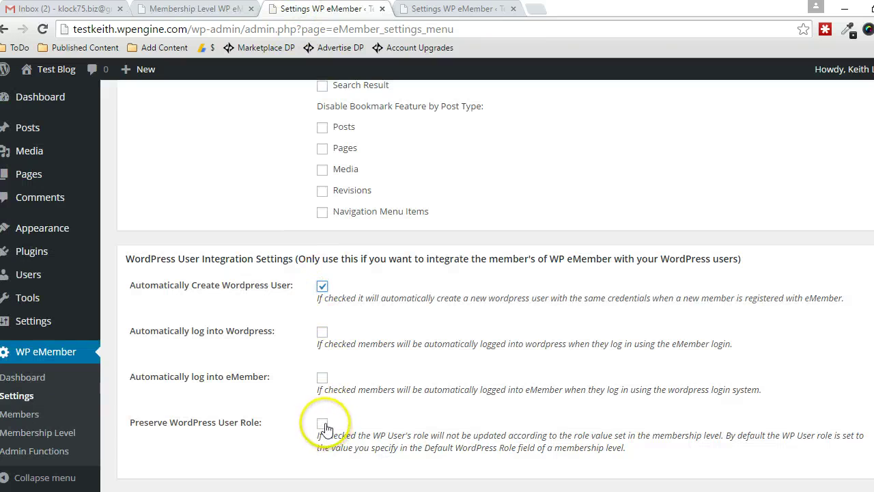
click(194, 8)
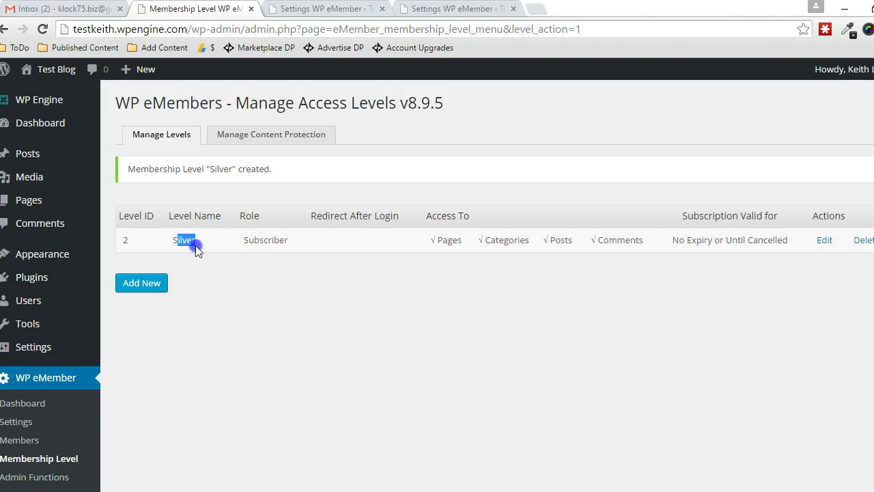
click(235, 240)
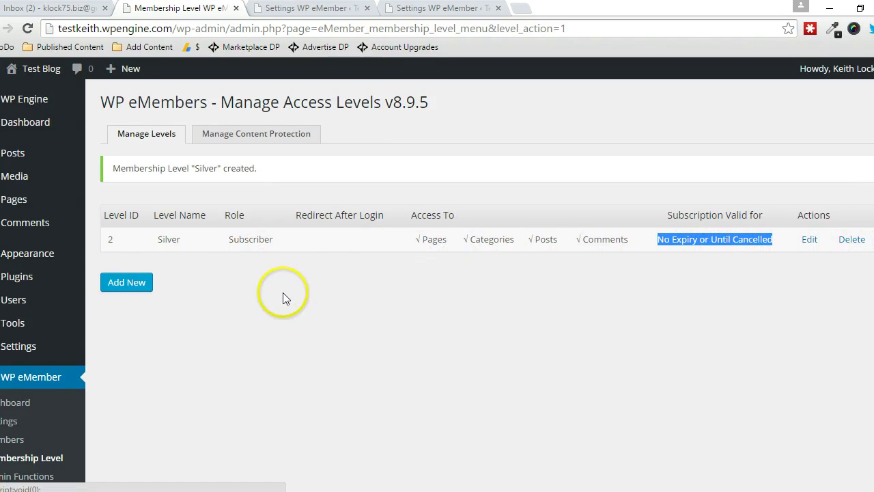
Step: Open Manage Content Protection and keep General Protection as the protection level
click(254, 134)
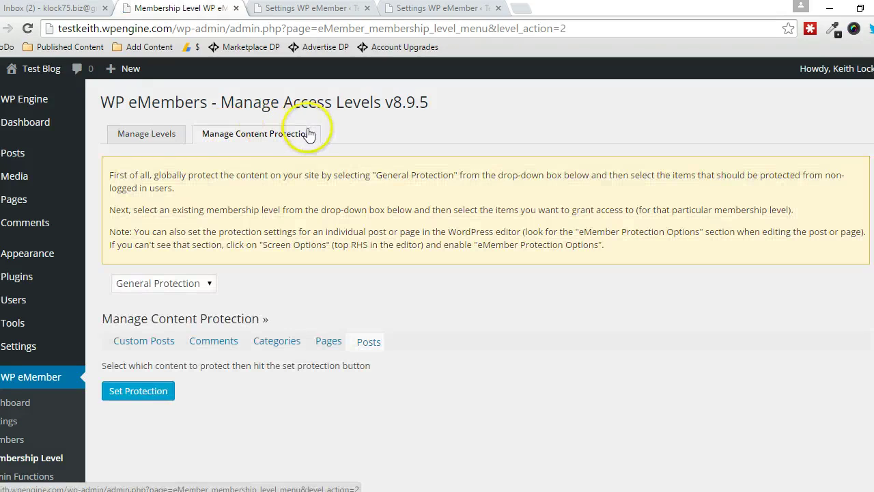
scroll(307, 164, down, 2)
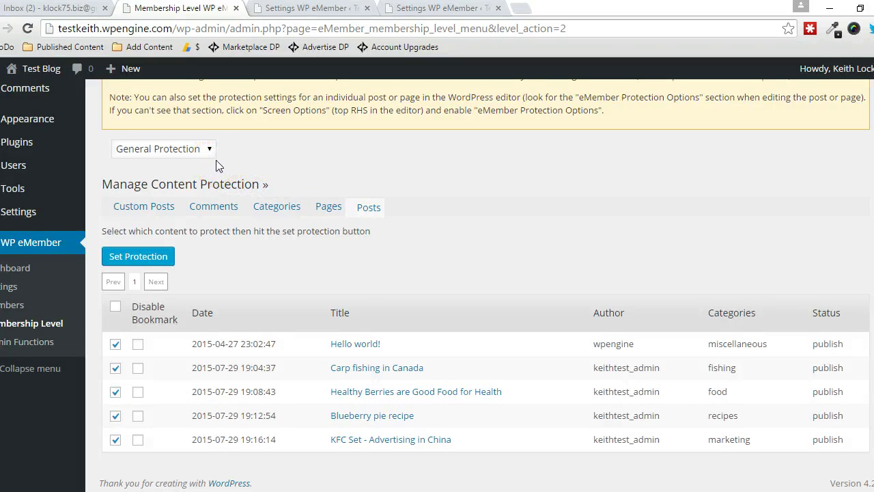
click(248, 167)
scroll(288, 184, up, 1)
scroll(283, 171, down, 1)
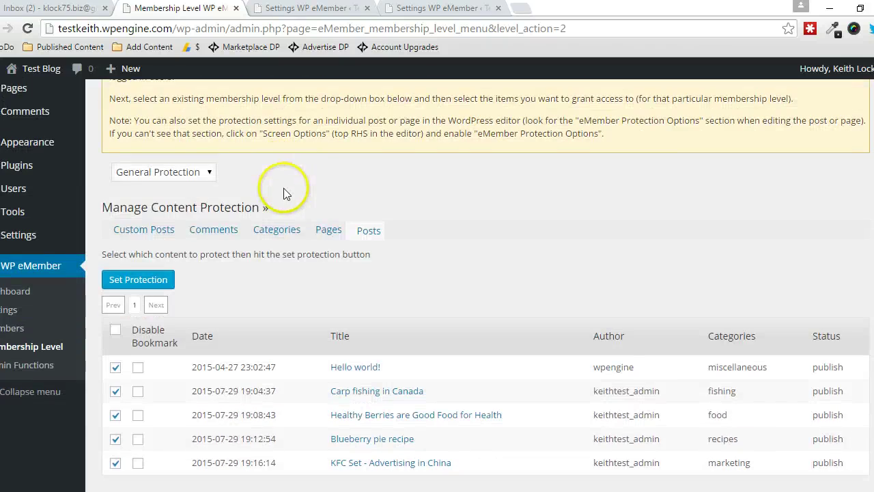
click(183, 177)
click(183, 176)
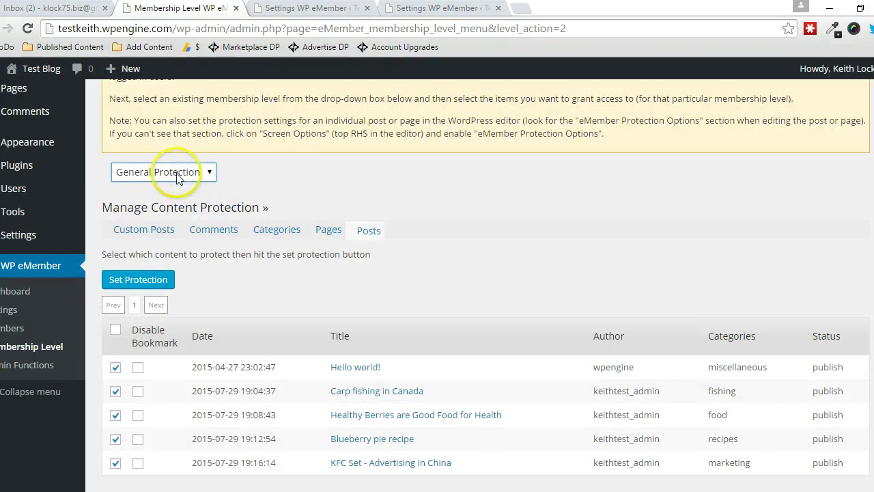
scroll(269, 177, down, 1)
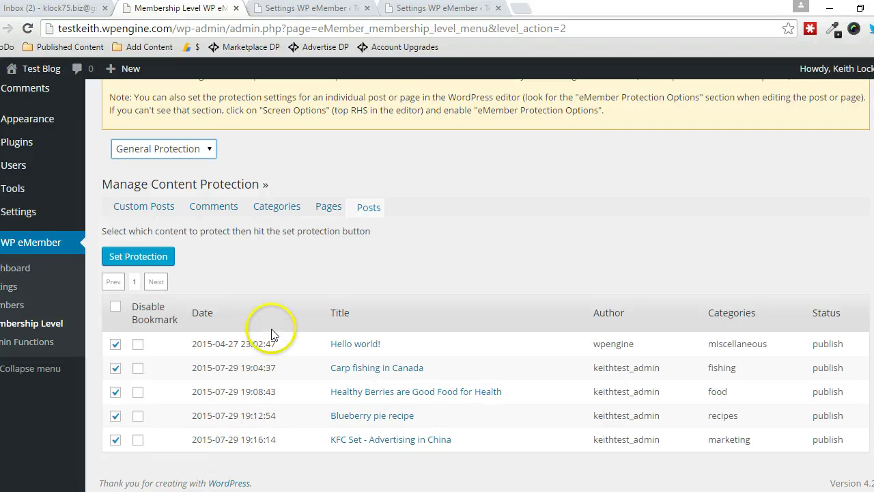
scroll(270, 328, up, 1)
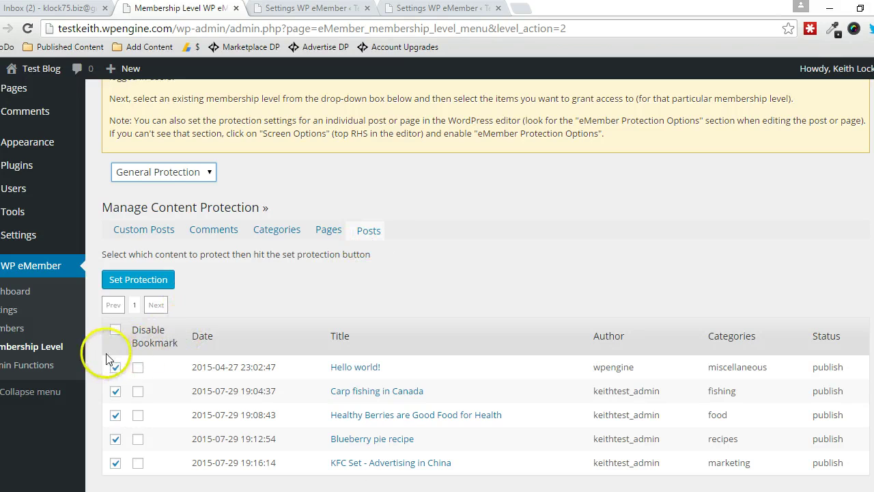
Step: Tick all five posts in the Posts table for protection
click(115, 462)
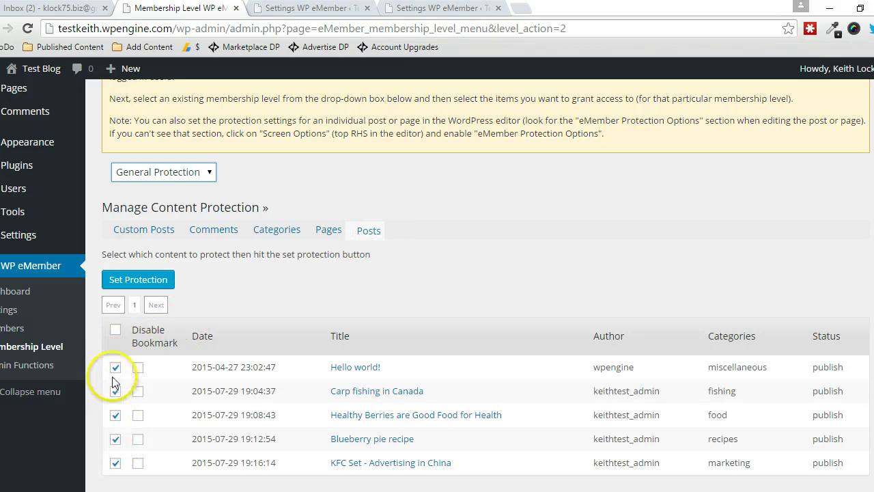
click(115, 334)
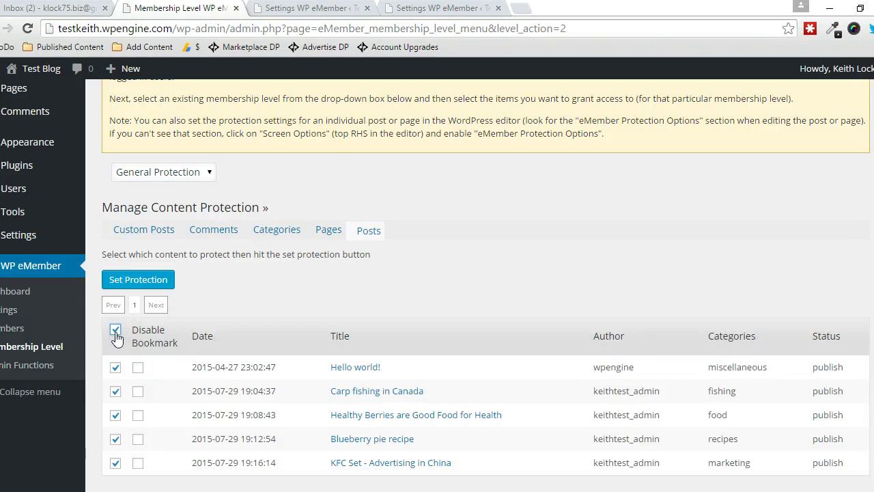
click(116, 334)
click(116, 330)
scroll(362, 276, down, 1)
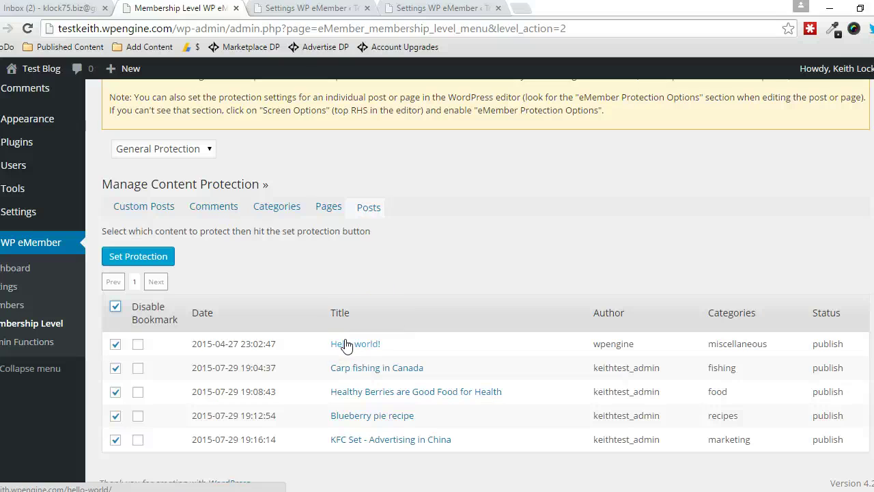
click(200, 150)
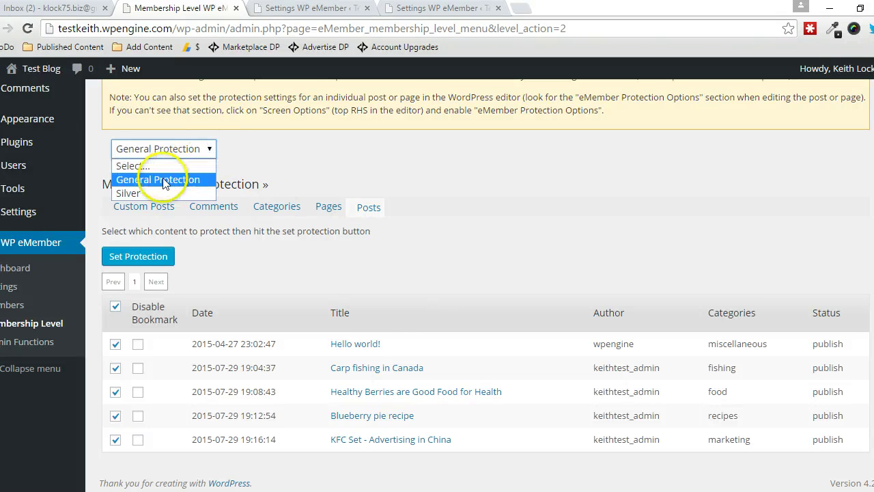
Step: Select Silver, tick Hello world! and Carp fishing in Canada, and grant access
click(137, 192)
scroll(276, 235, down, 2)
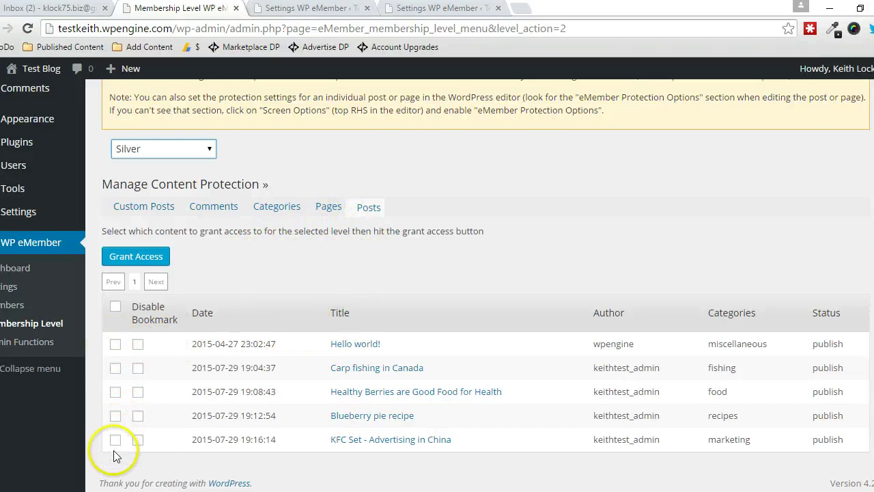
click(115, 345)
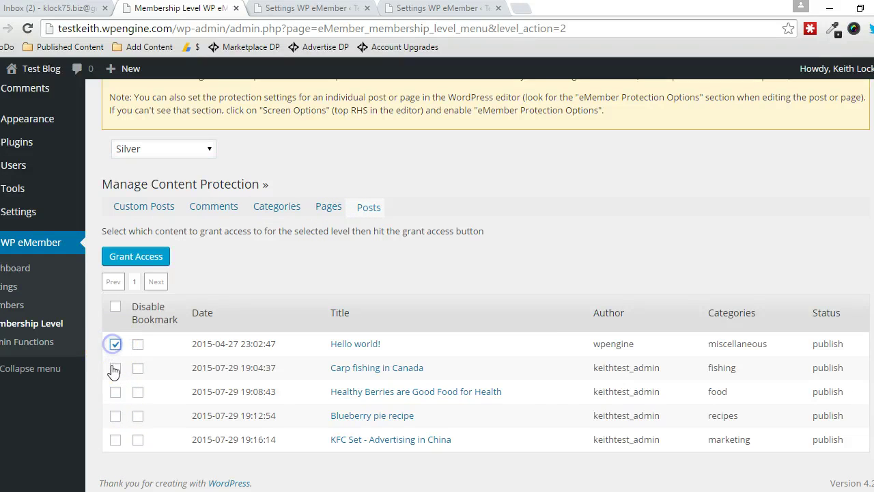
click(115, 367)
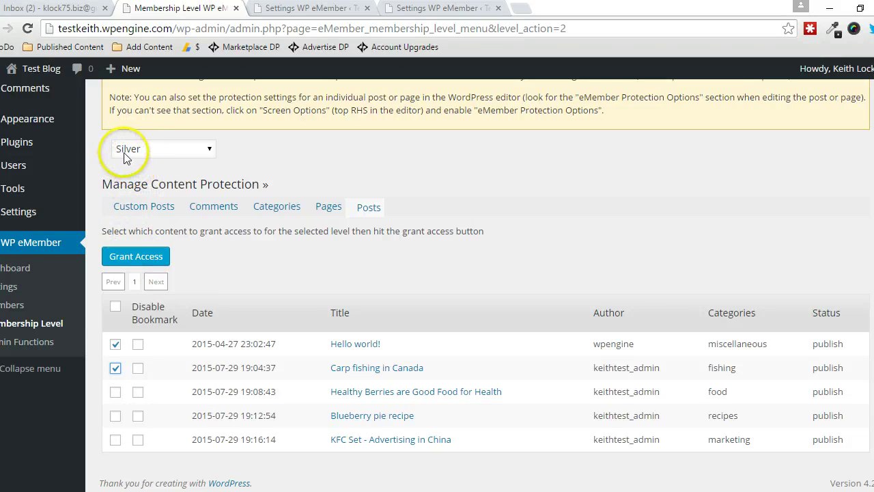
click(136, 254)
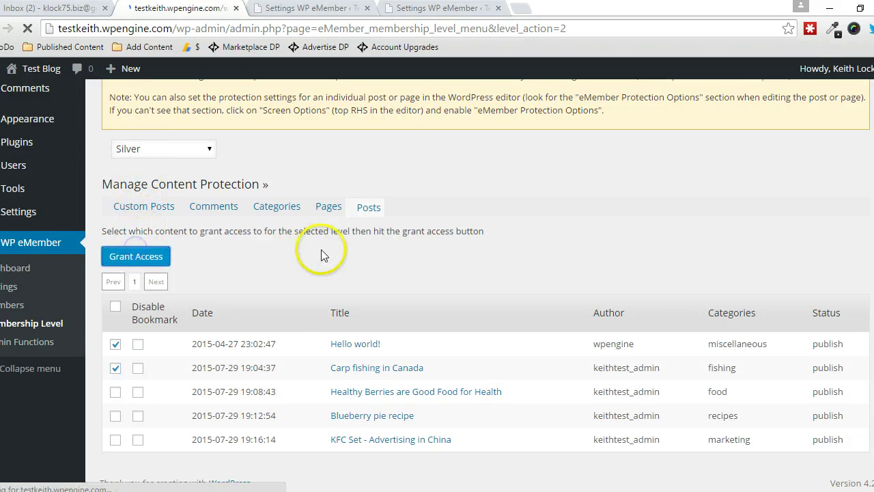
scroll(304, 254, down, 3)
scroll(304, 254, down, 2)
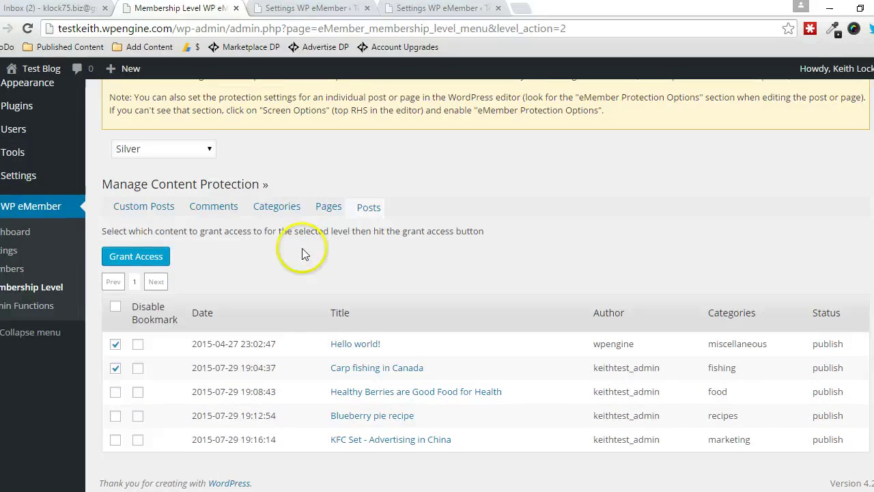
Step: Show the Pages list (Join Us, Member Login, Registration, Sample Page) and grant access with none ticked
click(319, 207)
scroll(301, 254, down, 1)
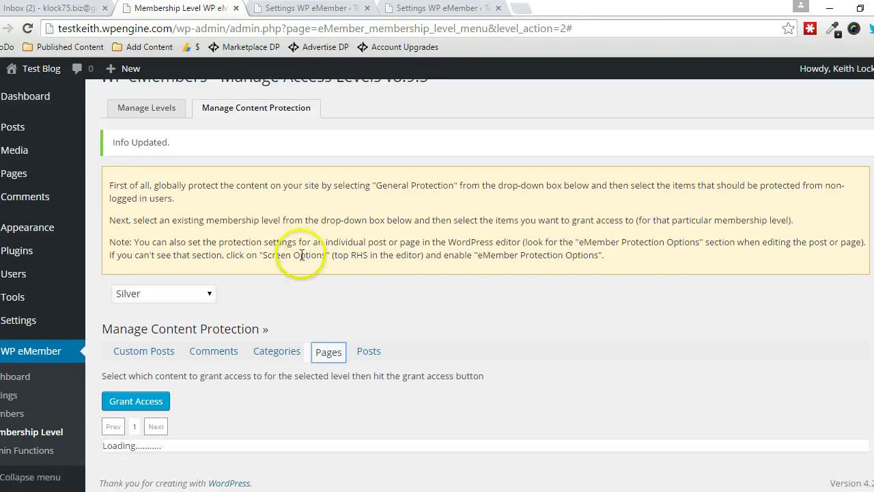
scroll(341, 286, down, 3)
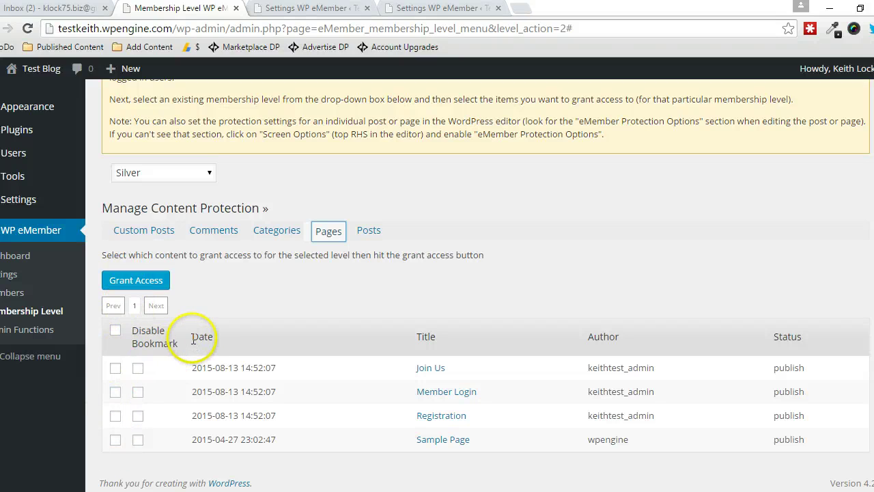
click(214, 245)
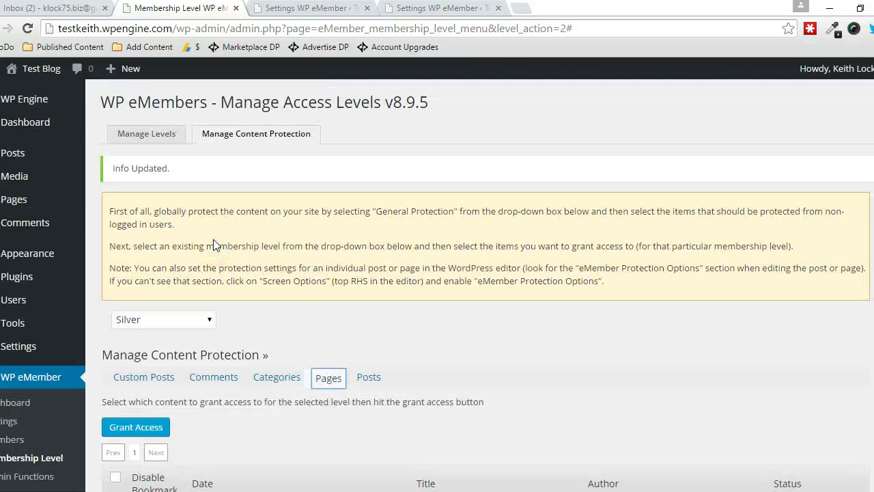